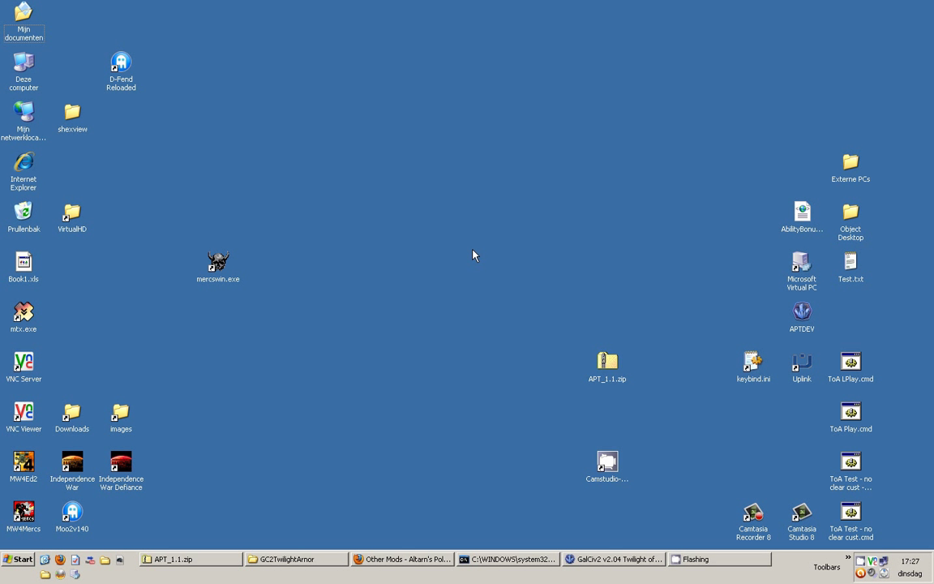
- Switch to Firefox to view the Other Mods page of the mod's website, and return to the desktop
{"action": "left_click", "coordinate": [403, 559]}
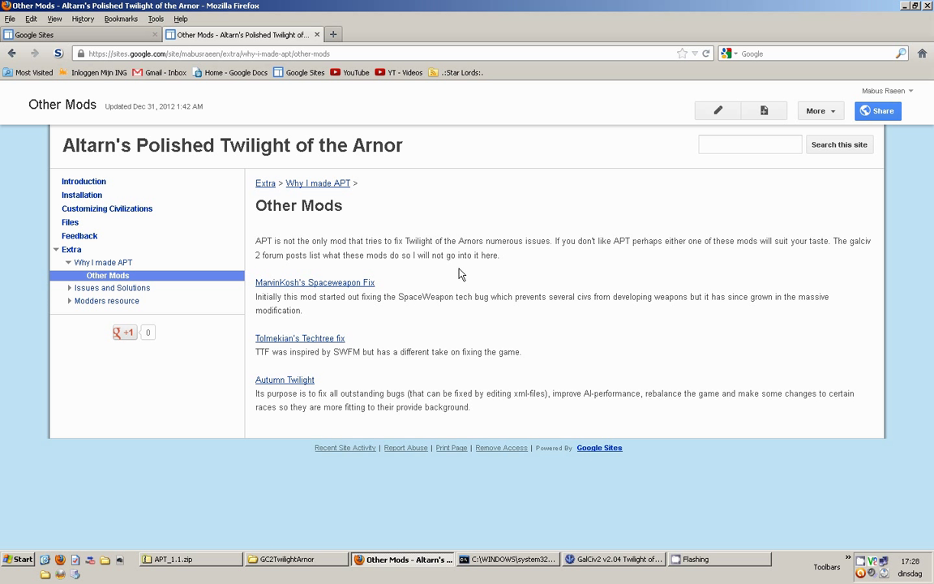
{"action": "key", "text": "super+d"}
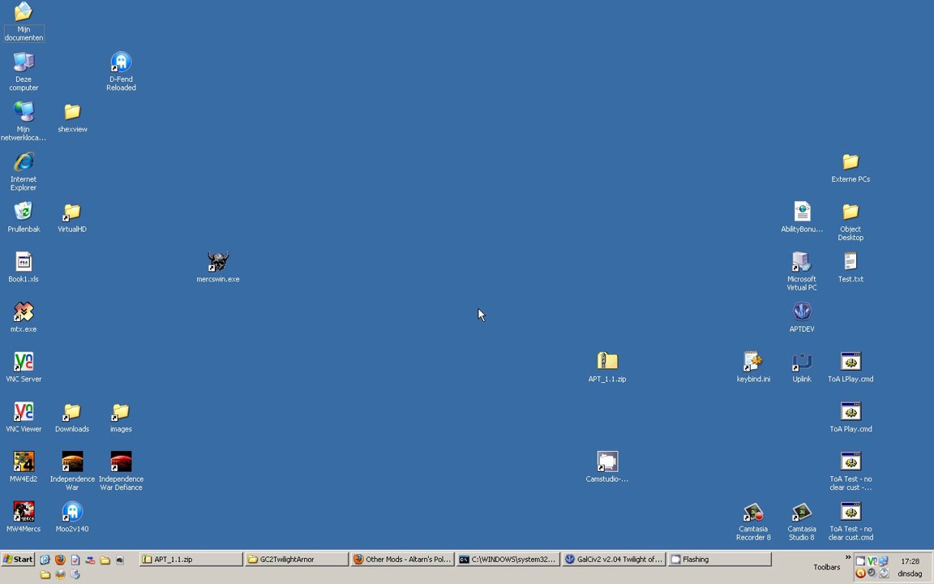
- Bring up the APT_1.1.zip archive, locate the APT11 folder inside it, and minimize the window
{"action": "left_click", "coordinate": [183, 559]}
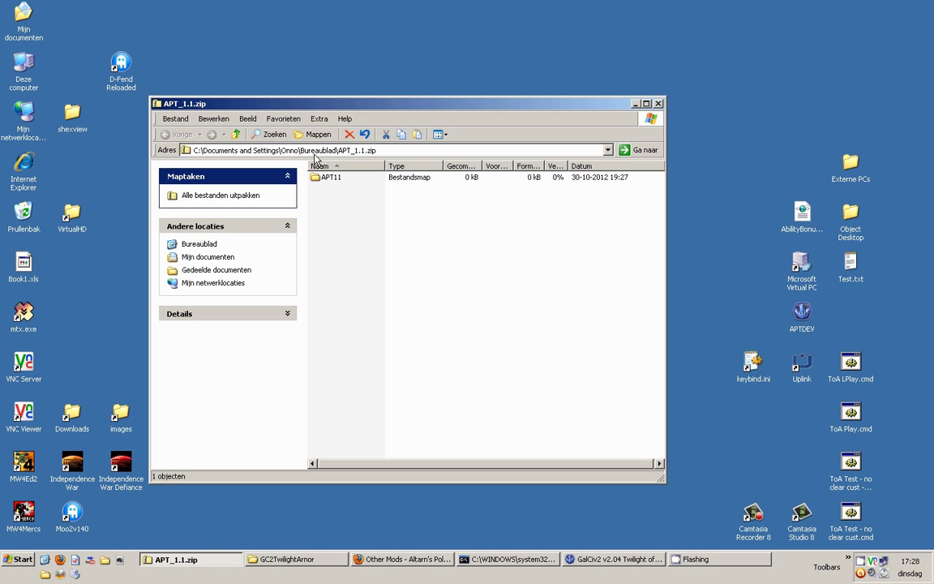
{"action": "left_click", "coordinate": [339, 150]}
{"action": "left_click", "coordinate": [353, 225]}
{"action": "left_click", "coordinate": [327, 178]}
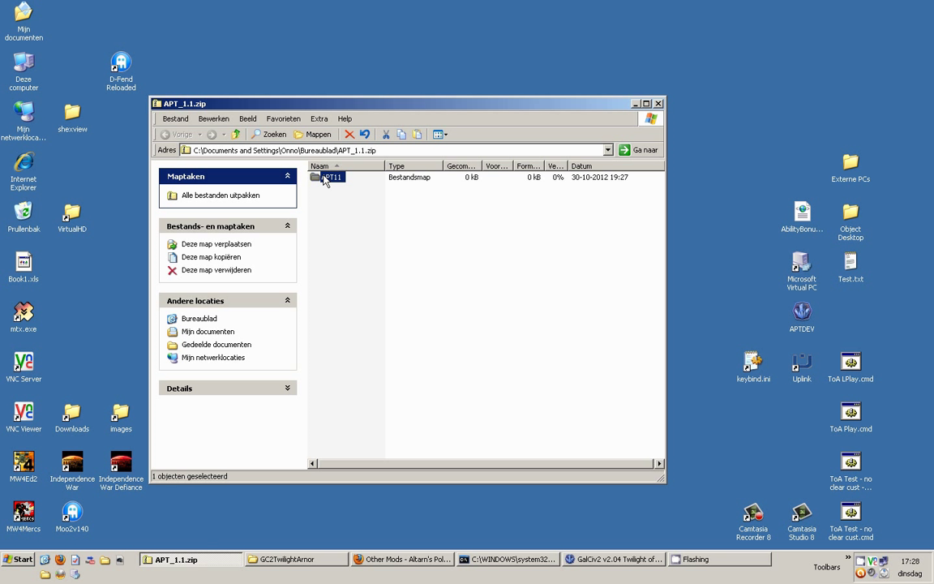
{"action": "left_click", "coordinate": [636, 104]}
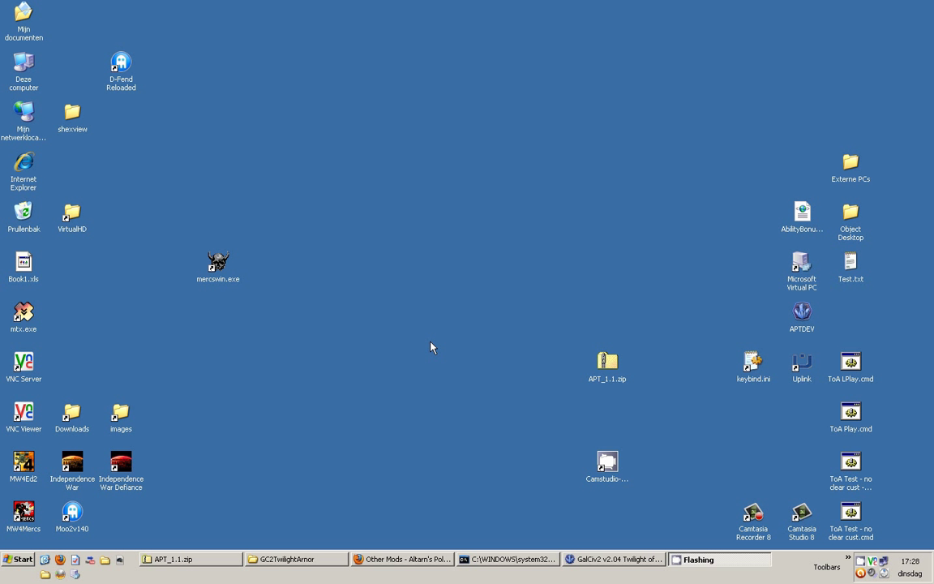
- Switch to the GalCiv2 Options screen, reset the mods directory to its default, and reopen the directory browser
{"action": "left_click", "coordinate": [614, 559]}
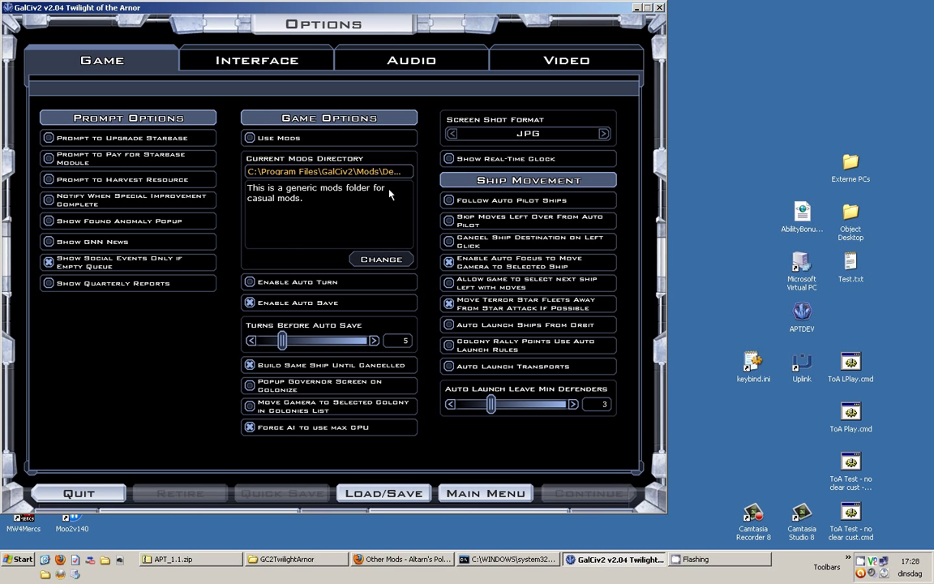
{"action": "left_click", "coordinate": [383, 260]}
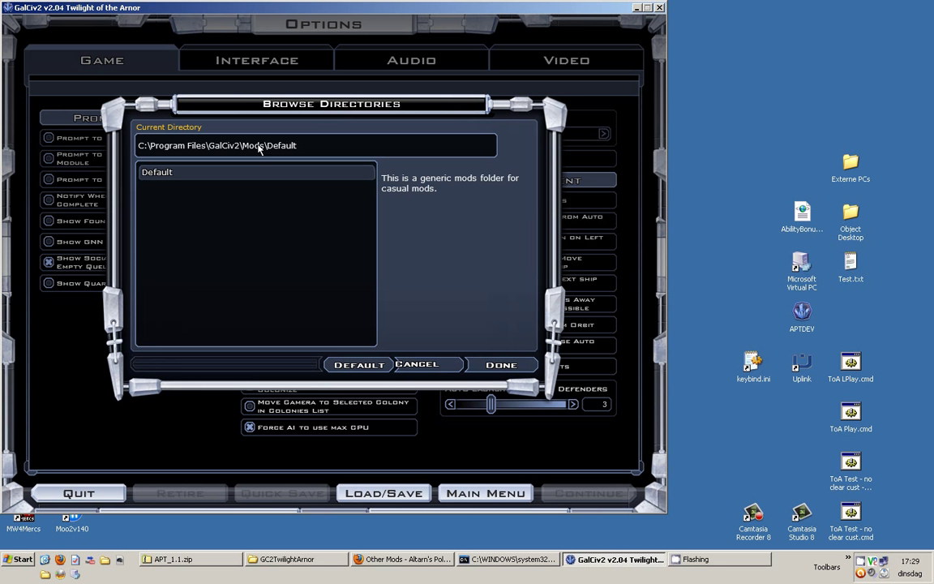
{"action": "left_click", "coordinate": [347, 369]}
{"action": "left_click", "coordinate": [376, 259]}
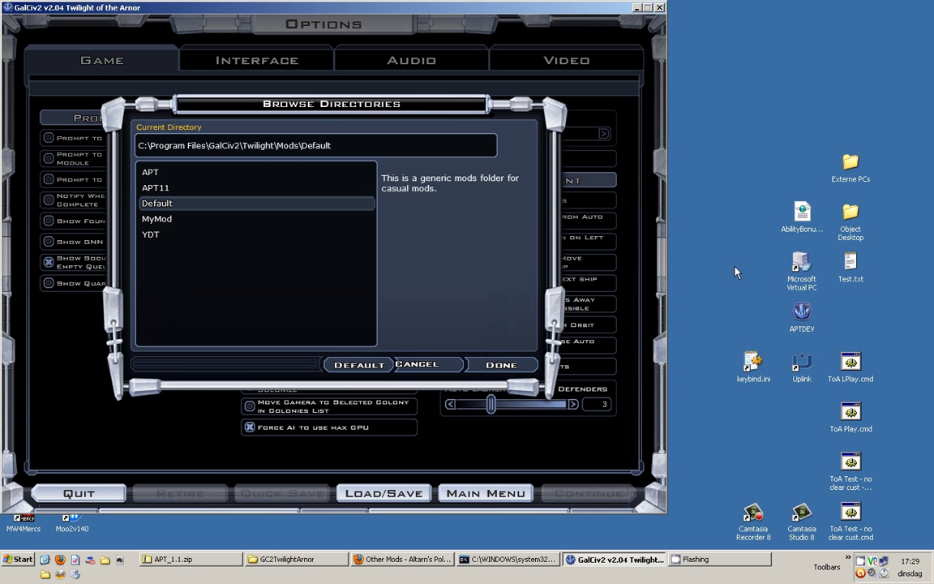
- Open C:\Program Files\GalCiv2\Twilight\Mods through the APTDEV desktop folder and place its window beside the game's directory list
{"action": "left_click", "coordinate": [183, 558]}
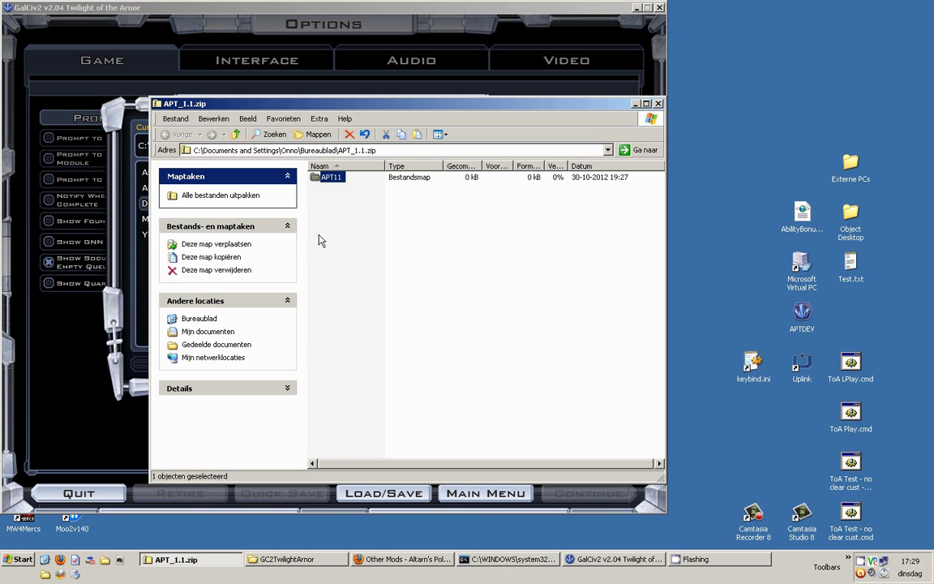
{"action": "left_click", "coordinate": [574, 96]}
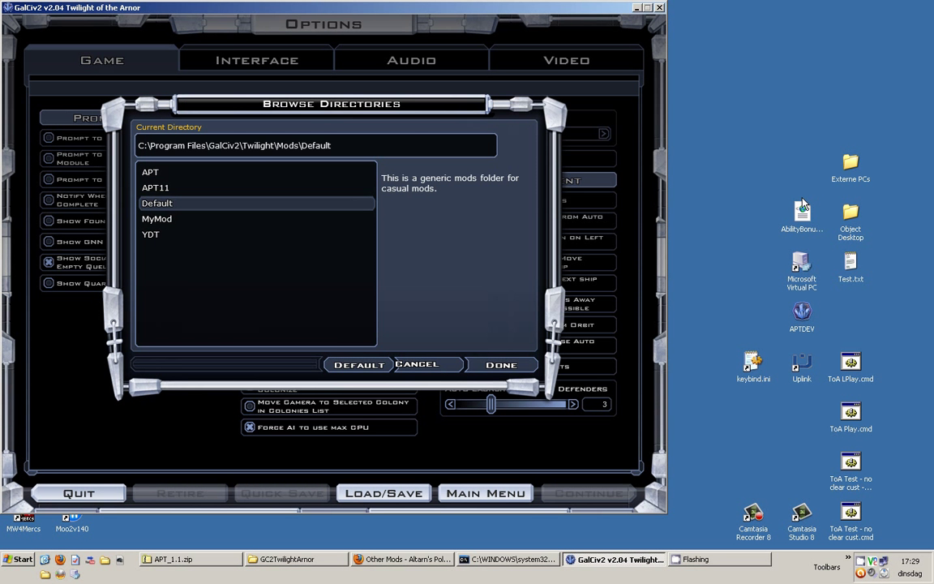
{"action": "double_click", "coordinate": [802, 312]}
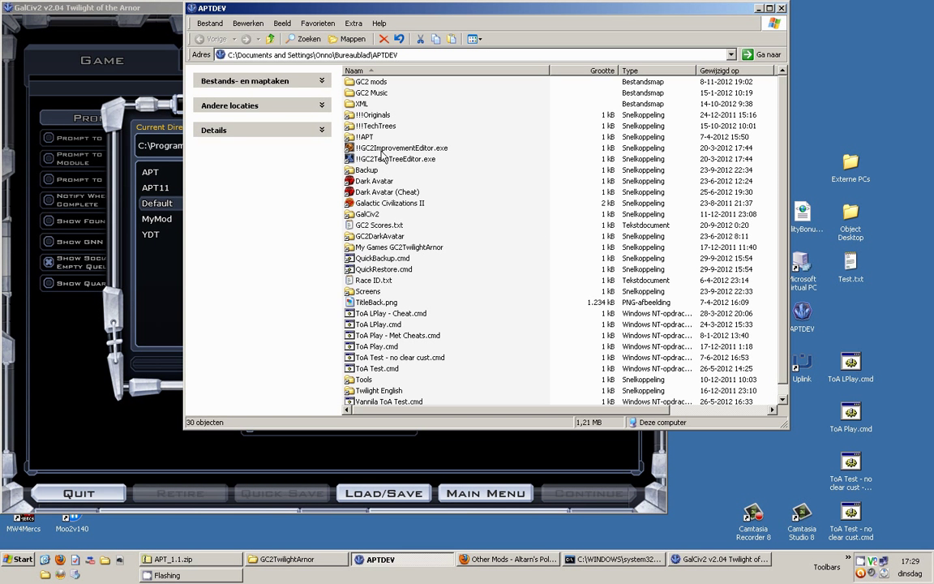
{"action": "double_click", "coordinate": [361, 137]}
{"action": "left_click", "coordinate": [270, 39]}
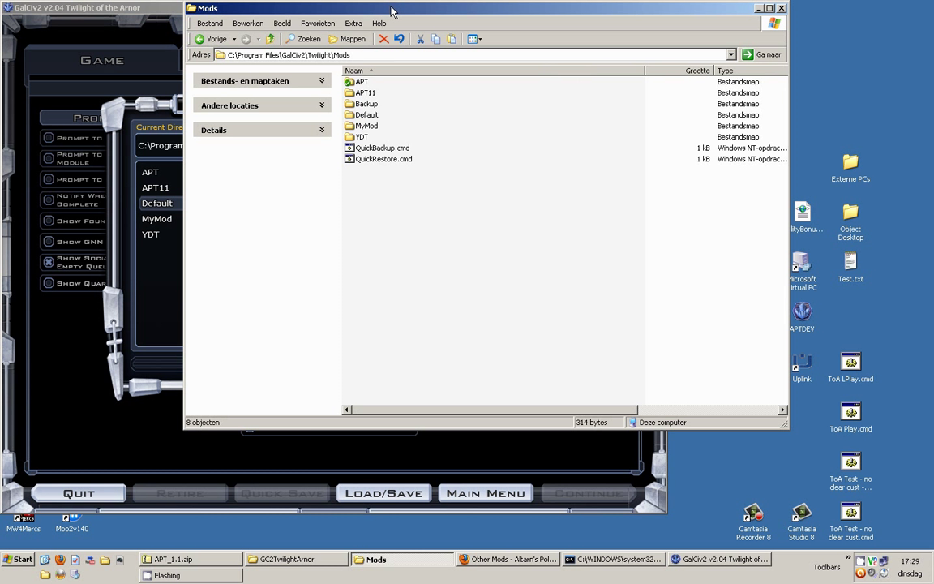
{"action": "left_click_drag", "start_coordinate": [391, 11], "coordinate": [736, 87]}
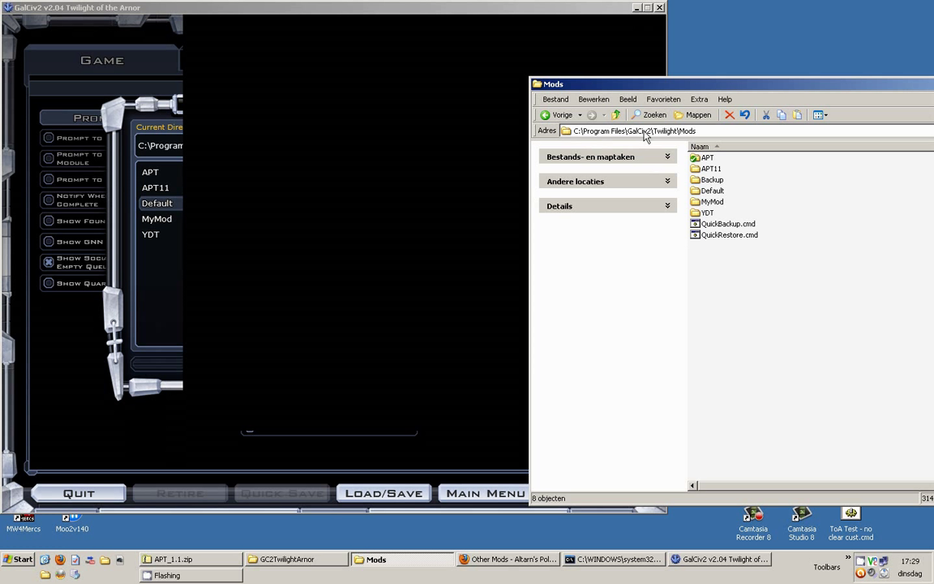
- Examine the files inside the Default mod folder and return to the Mods folder
{"action": "left_click", "coordinate": [81, 306]}
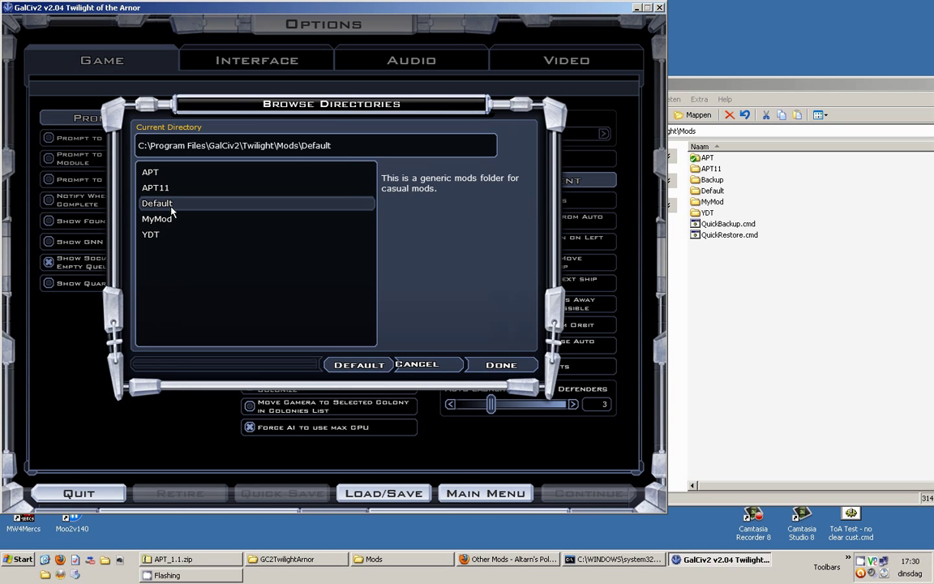
{"action": "left_click", "coordinate": [707, 192]}
{"action": "mouse_move", "coordinate": [695, 196]}
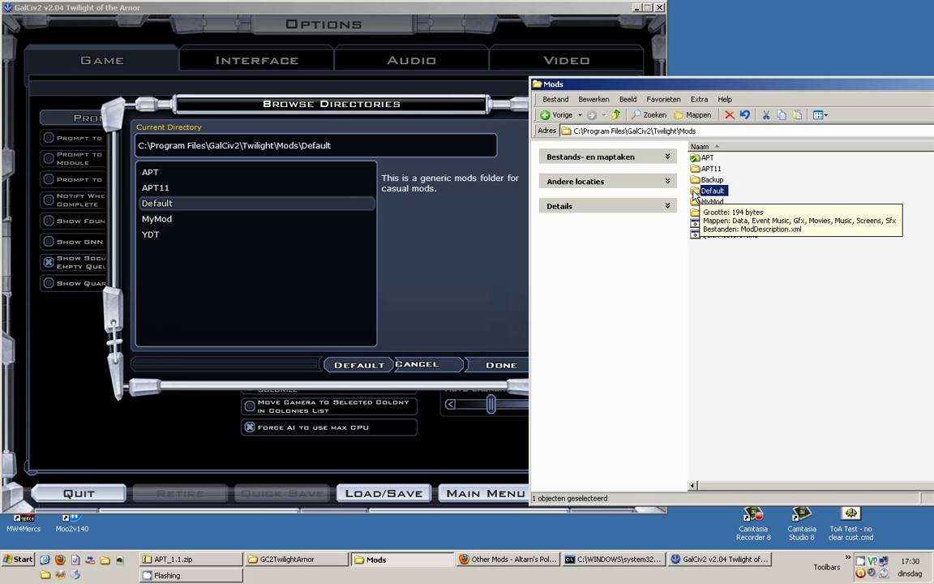
{"action": "double_click", "coordinate": [705, 192]}
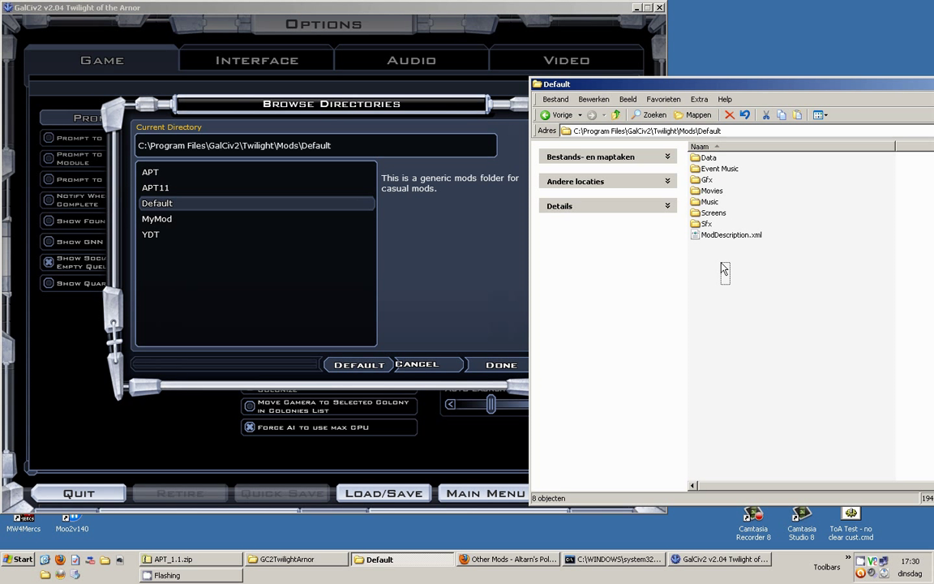
{"action": "key", "text": "ctrl+a"}
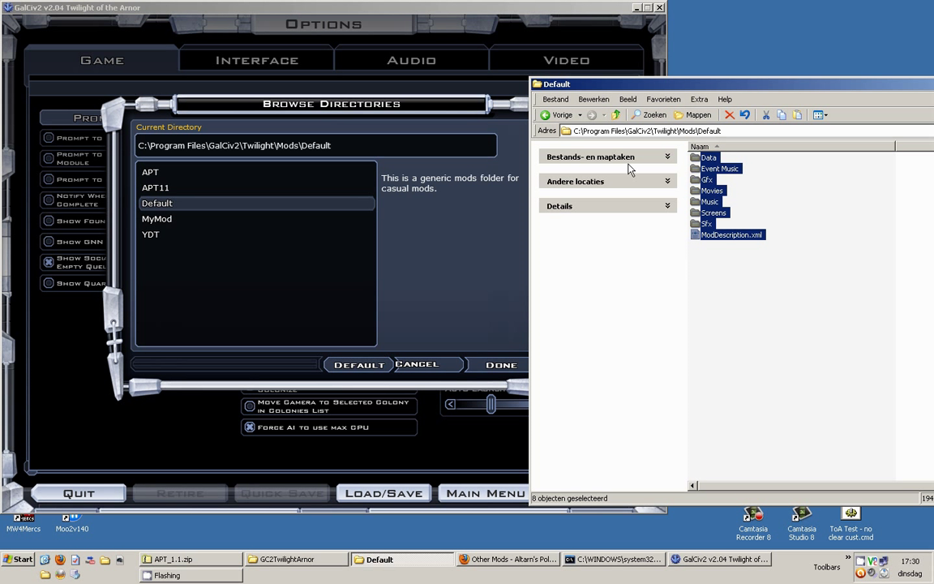
{"action": "left_click", "coordinate": [557, 115]}
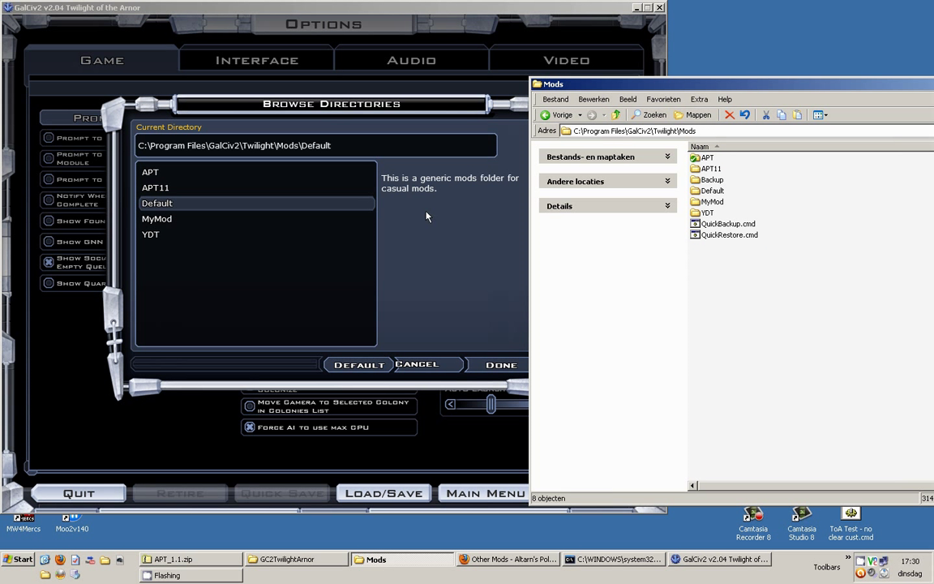
- Show the APT mod's description in the game's directory browser
{"action": "left_click", "coordinate": [146, 168]}
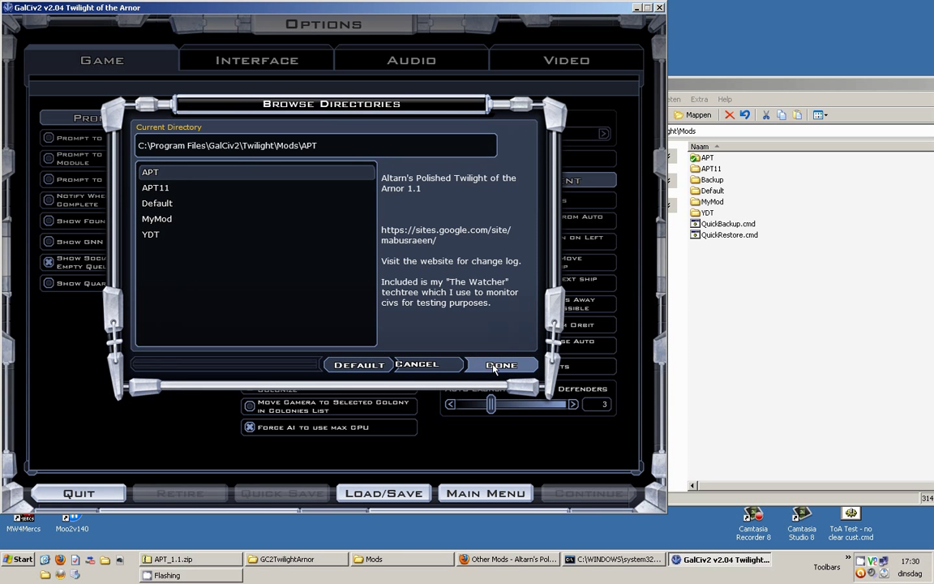
{"action": "left_click", "coordinate": [688, 316]}
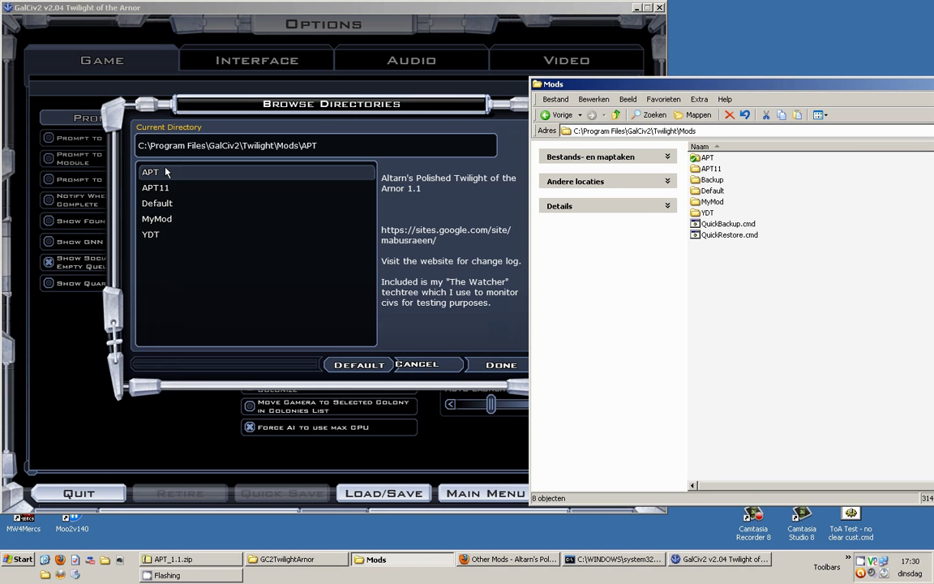
{"action": "left_click", "coordinate": [354, 236]}
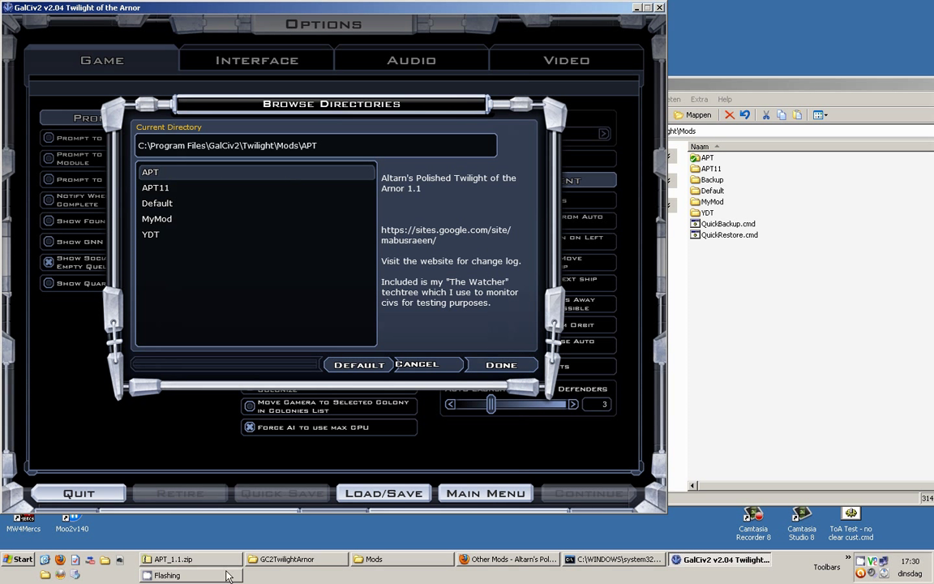
- View the APT_1.1.zip contents alongside the Mods folder, check the archive's available commands, and return to the game
{"action": "left_click", "coordinate": [195, 558]}
{"action": "left_click", "coordinate": [679, 265]}
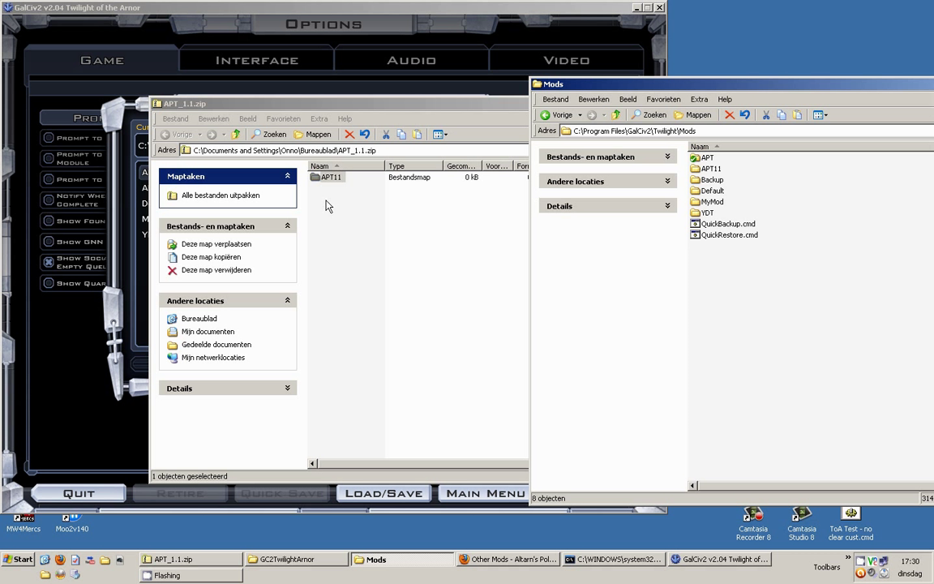
{"action": "left_click_drag", "start_coordinate": [320, 178], "coordinate": [412, 278]}
{"action": "right_click", "coordinate": [407, 286]}
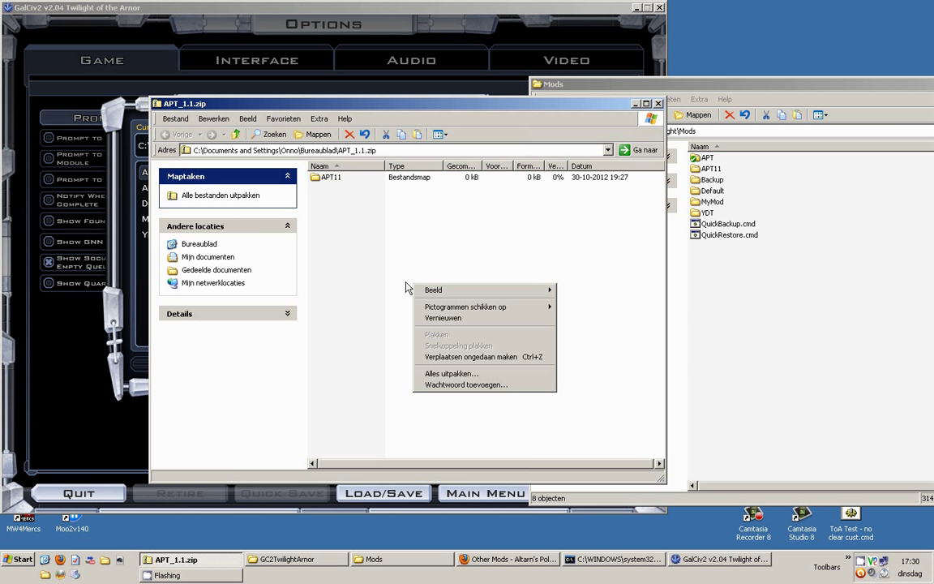
{"action": "left_click", "coordinate": [54, 390]}
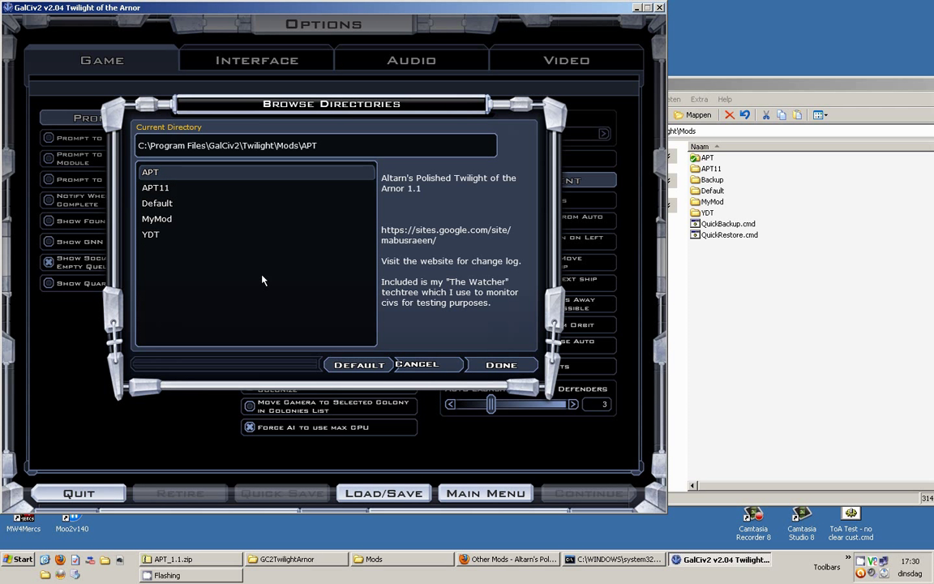
- Enable the Use Mods option and set the current mods directory to the APT folder
{"action": "left_click", "coordinate": [438, 366]}
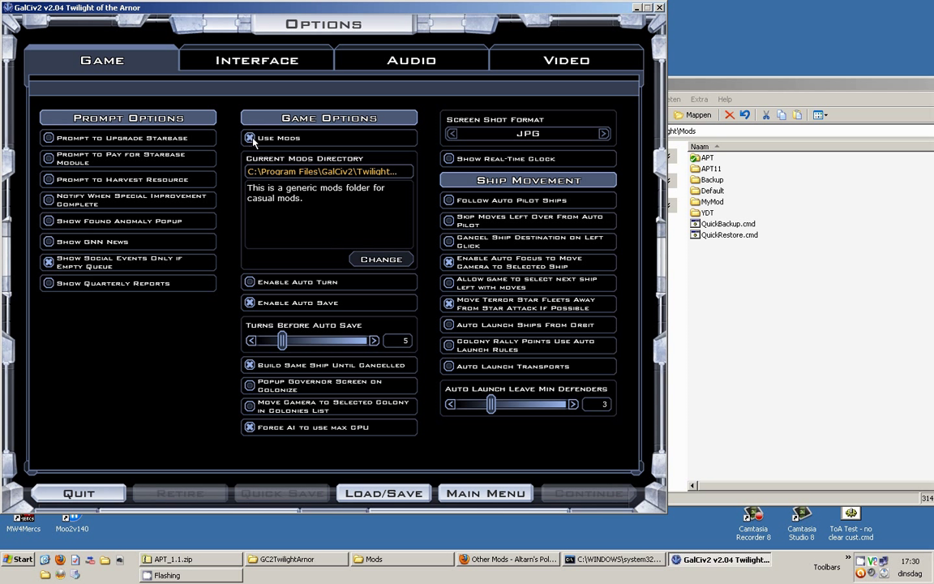
{"action": "left_click", "coordinate": [366, 260]}
{"action": "left_click", "coordinate": [150, 172]}
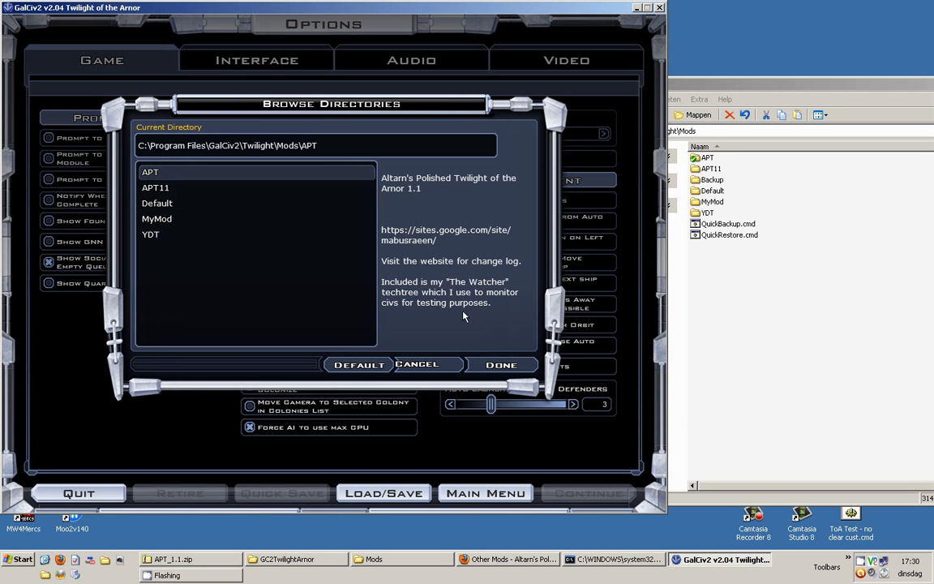
{"action": "left_click", "coordinate": [501, 365]}
- Leave the options for the main menu, acknowledge the restart notice, and quit the game
{"action": "left_click", "coordinate": [472, 493]}
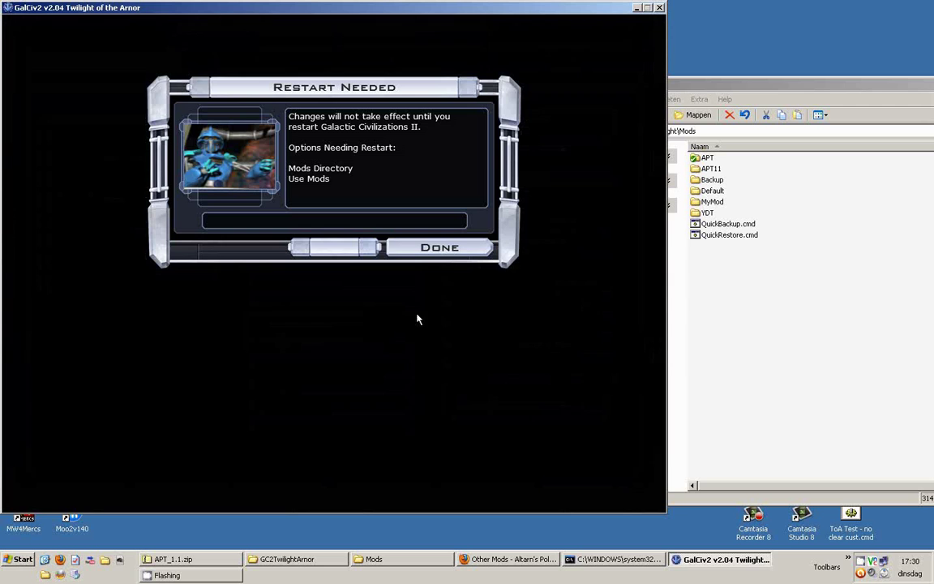
{"action": "left_click", "coordinate": [451, 254]}
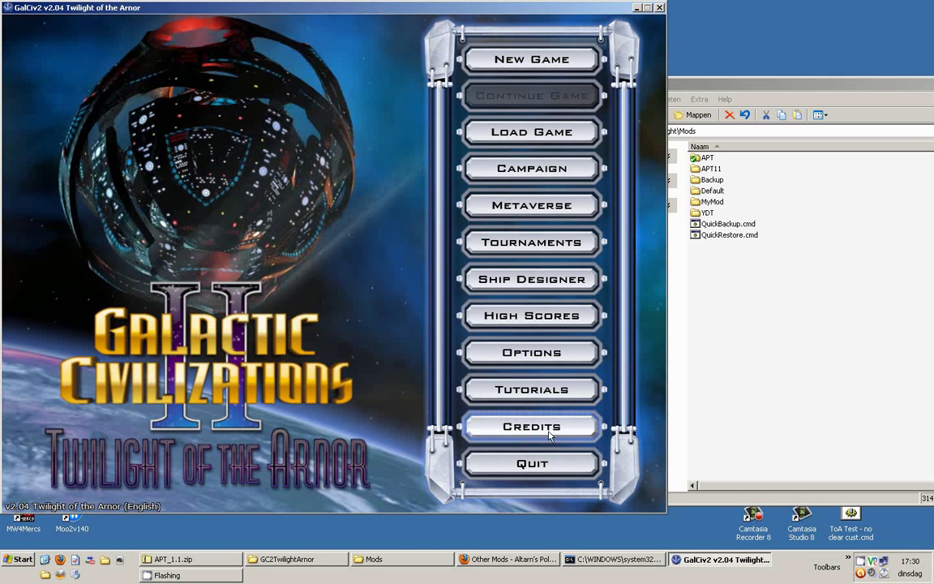
{"action": "left_click", "coordinate": [535, 466]}
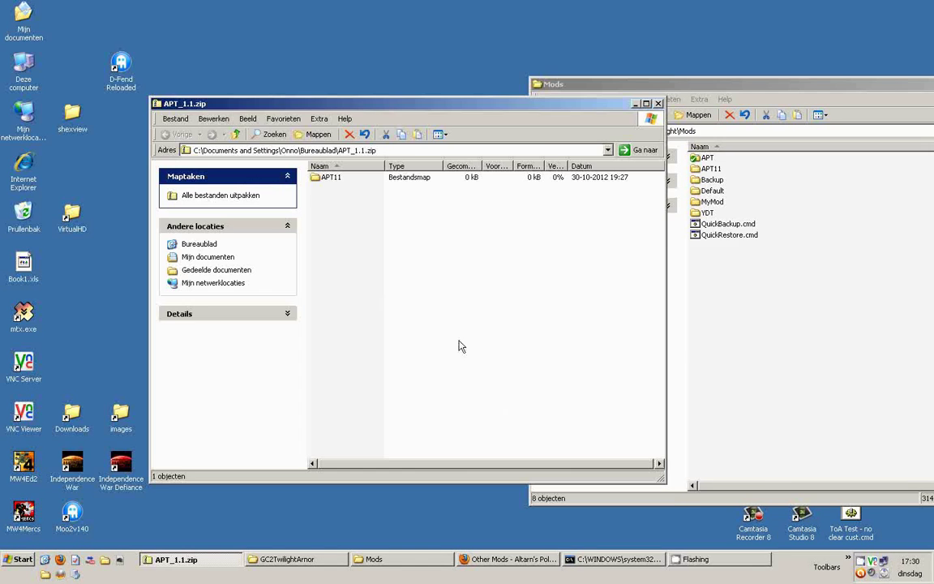
- Close the APT_1.1.zip window and move the Mods folder window toward the middle of the desktop
{"action": "left_click", "coordinate": [657, 105]}
{"action": "left_click_drag", "start_coordinate": [672, 85], "coordinate": [446, 69]}
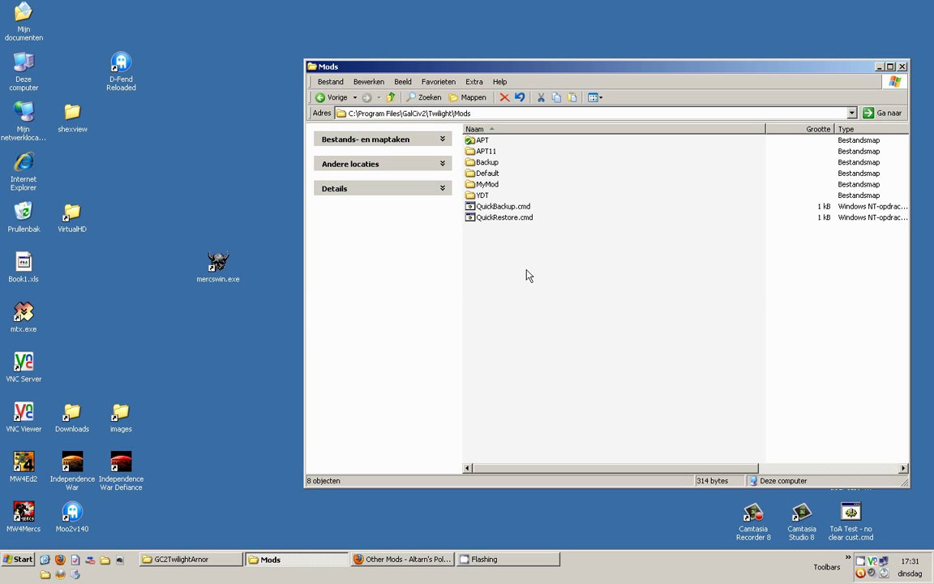
{"action": "left_click_drag", "start_coordinate": [475, 65], "coordinate": [409, 70]}
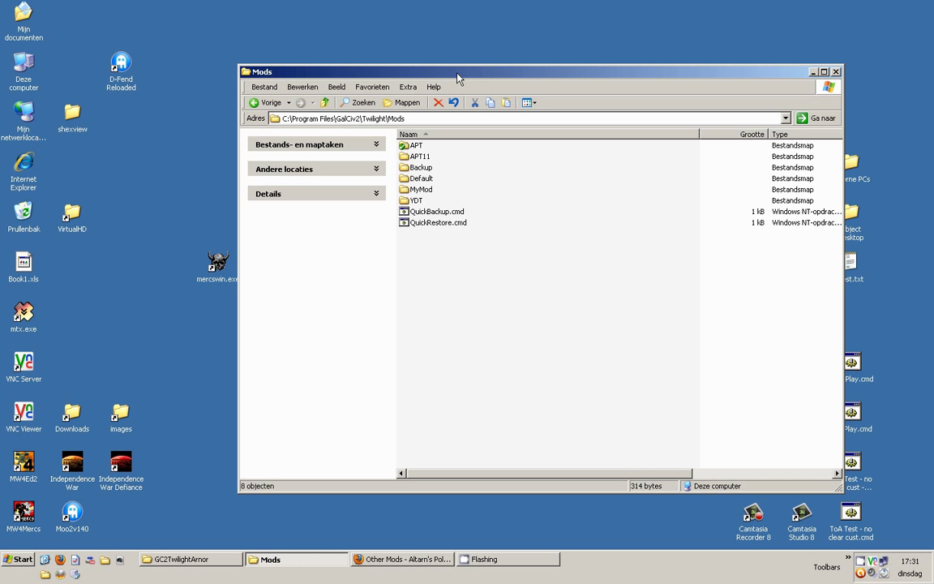
{"action": "mouse_move", "coordinate": [411, 68]}
{"action": "left_mouse_down"}
{"action": "mouse_move", "coordinate": [449, 66]}
{"action": "mouse_move", "coordinate": [423, 60]}
{"action": "left_mouse_up"}
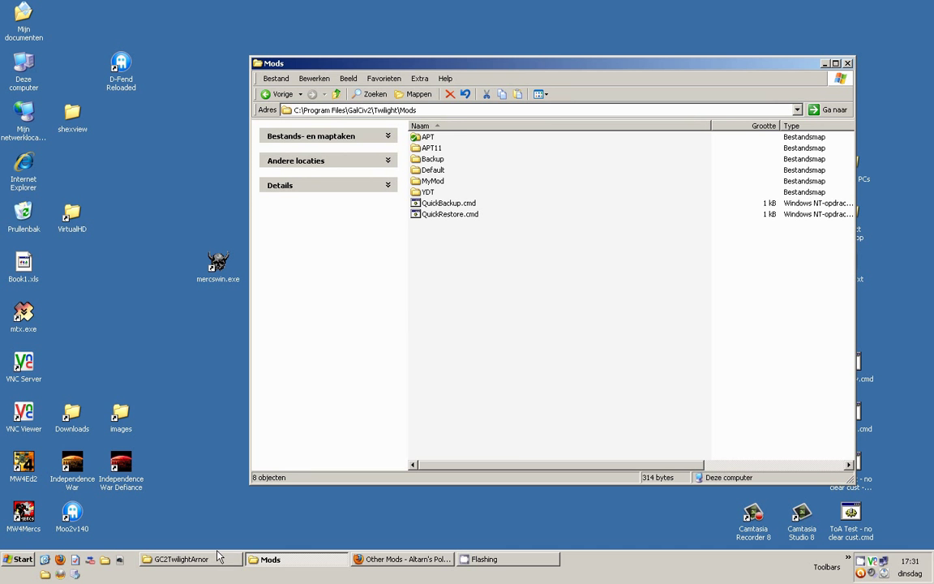
- Bring up the GC2TwilightArnor folder and look through its race configuration and save files
{"action": "left_click", "coordinate": [183, 563]}
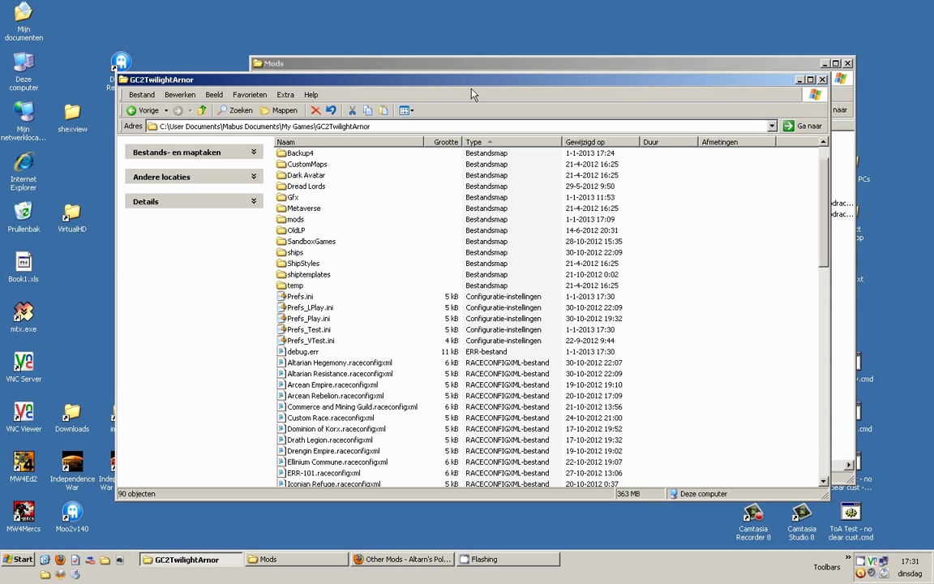
{"action": "mouse_move", "coordinate": [425, 81]}
{"action": "left_mouse_down"}
{"action": "mouse_move", "coordinate": [418, 71]}
{"action": "mouse_move", "coordinate": [431, 67]}
{"action": "left_mouse_up"}
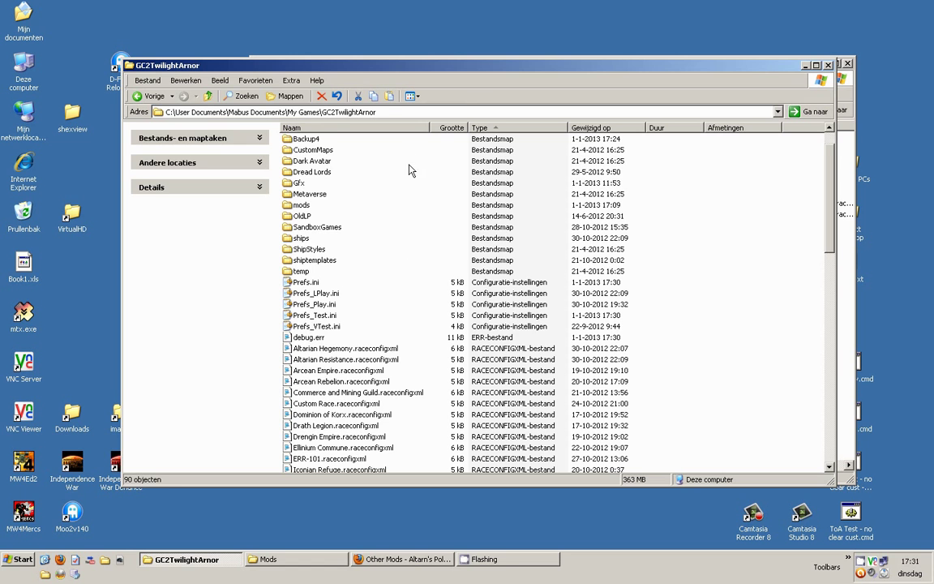
{"action": "scroll", "coordinate": [410, 171], "scroll_direction": "down", "scroll_amount": 11}
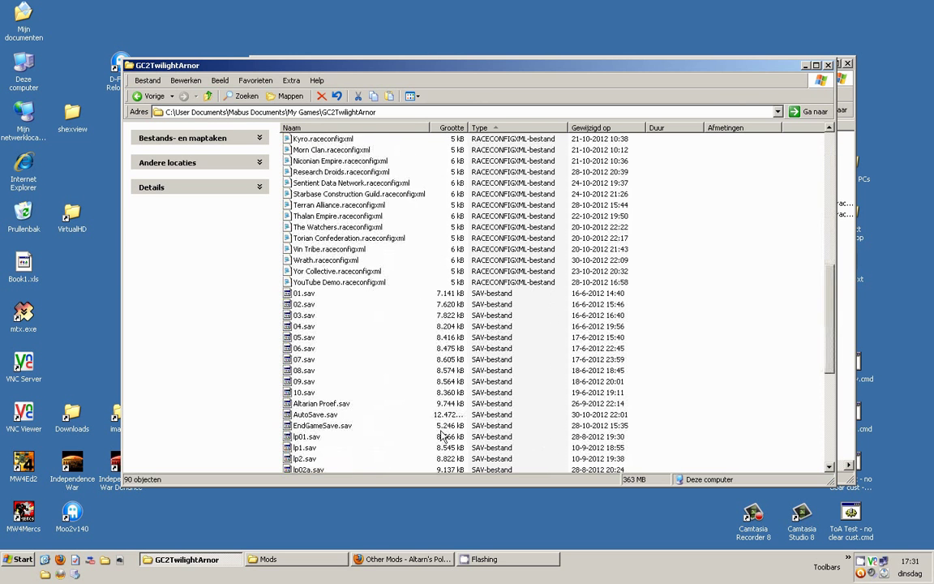
- Look through the subfolders, preference files, race configurations and saves in the GC2TwilightArnor folder
{"action": "scroll", "coordinate": [442, 435], "scroll_direction": "up", "scroll_amount": 15}
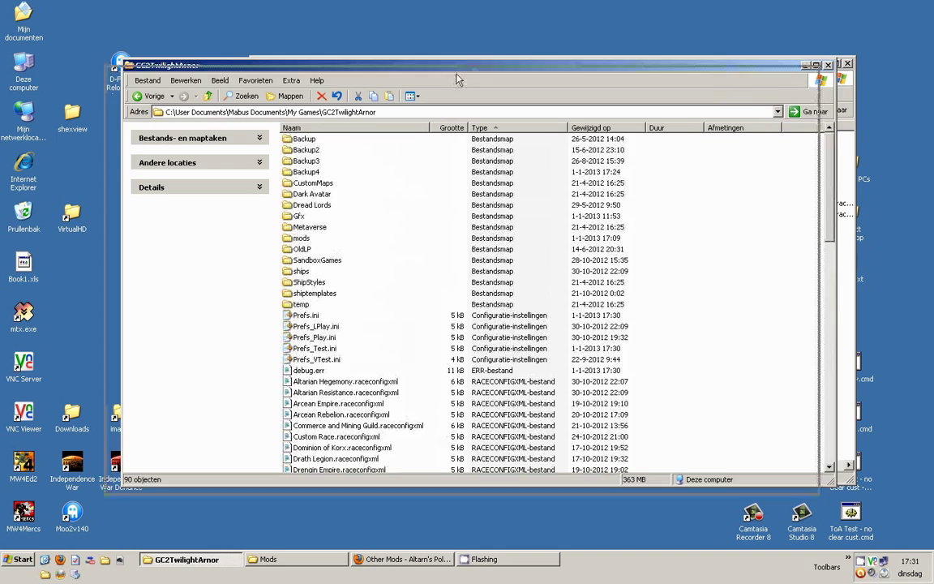
{"action": "left_click_drag", "start_coordinate": [458, 79], "coordinate": [437, 89]}
{"action": "scroll", "coordinate": [269, 219], "scroll_direction": "down", "scroll_amount": 3}
{"action": "scroll", "coordinate": [342, 252], "scroll_direction": "down", "scroll_amount": 6}
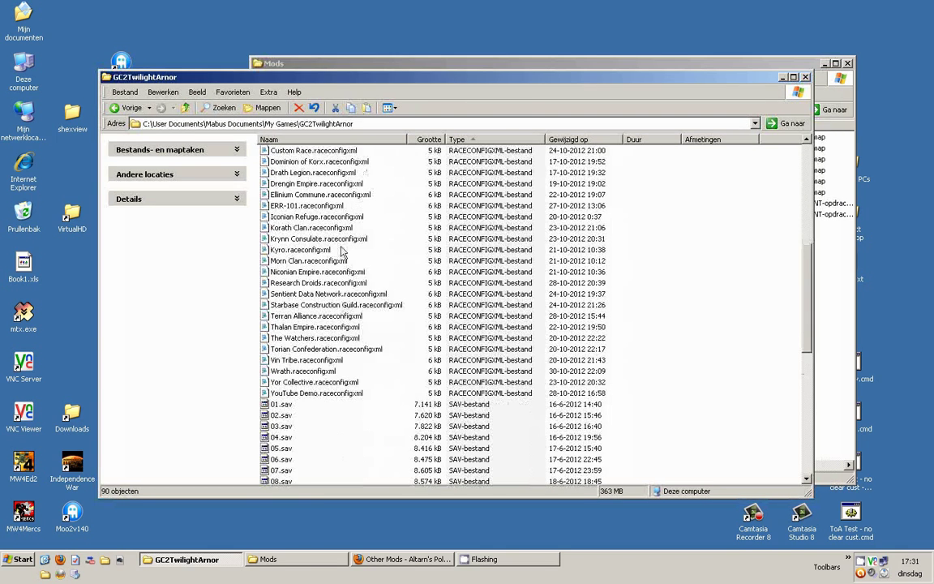
{"action": "scroll", "coordinate": [341, 252], "scroll_direction": "down", "scroll_amount": 11}
{"action": "scroll", "coordinate": [301, 349], "scroll_direction": "up", "scroll_amount": 8}
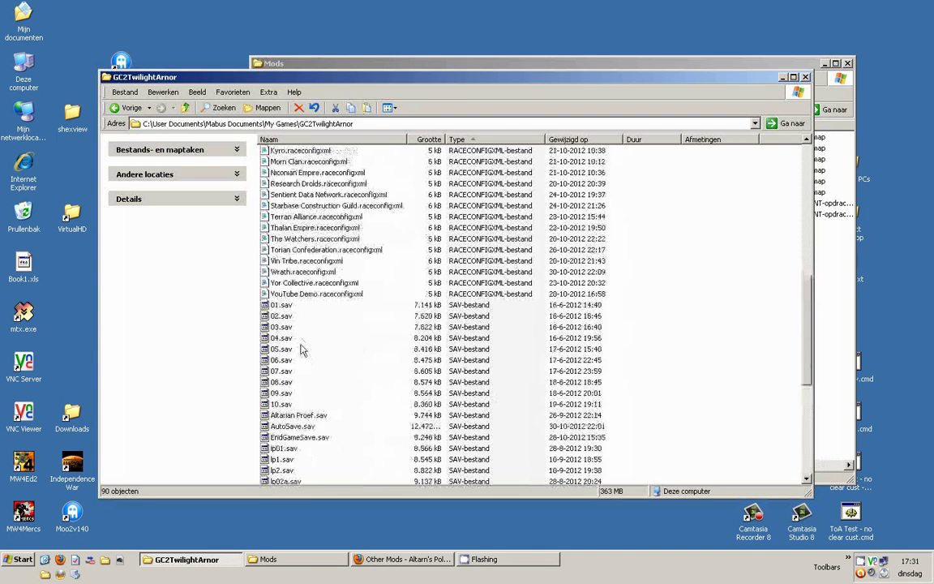
{"action": "scroll", "coordinate": [300, 202], "scroll_direction": "up", "scroll_amount": 1}
{"action": "scroll", "coordinate": [313, 197], "scroll_direction": "up", "scroll_amount": 6}
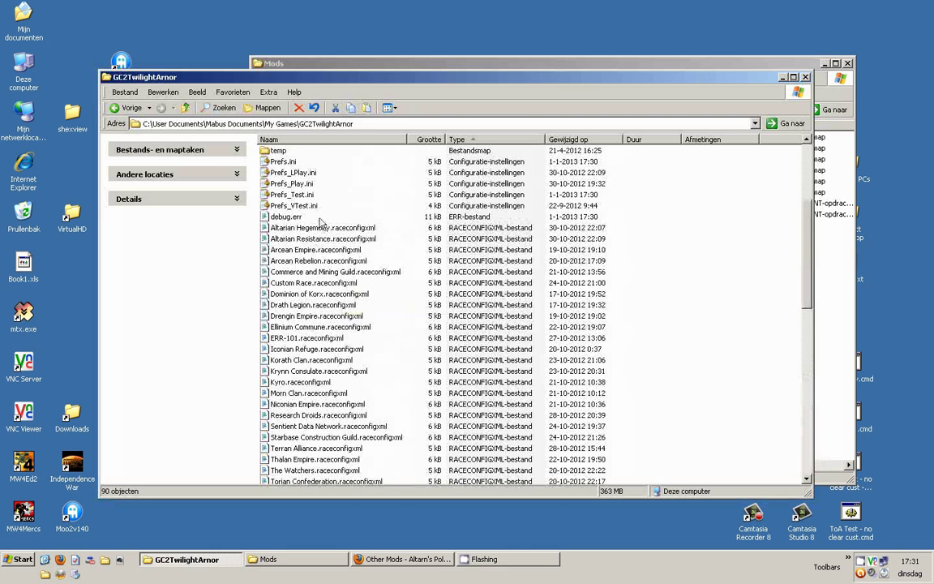
{"action": "scroll", "coordinate": [329, 226], "scroll_direction": "up", "scroll_amount": 4}
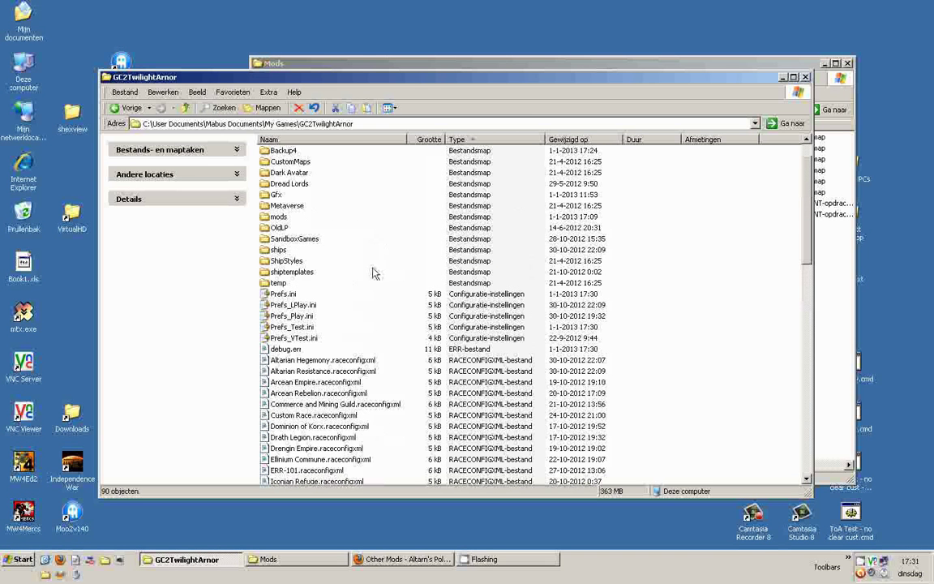
- Select Prefs.ini among the preference files and shift the GC2TwilightArnor window sideways on the desktop
{"action": "left_click", "coordinate": [282, 295]}
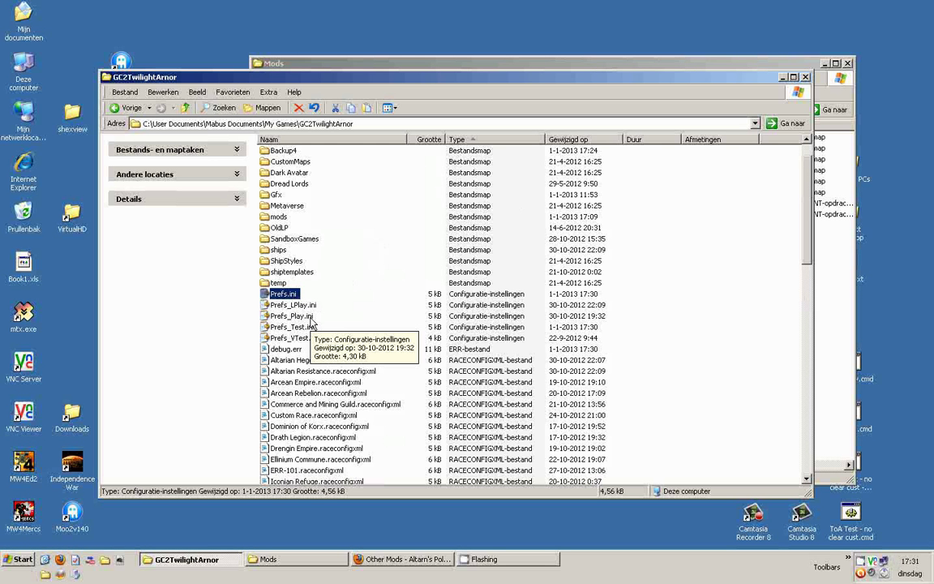
{"action": "left_click", "coordinate": [280, 306]}
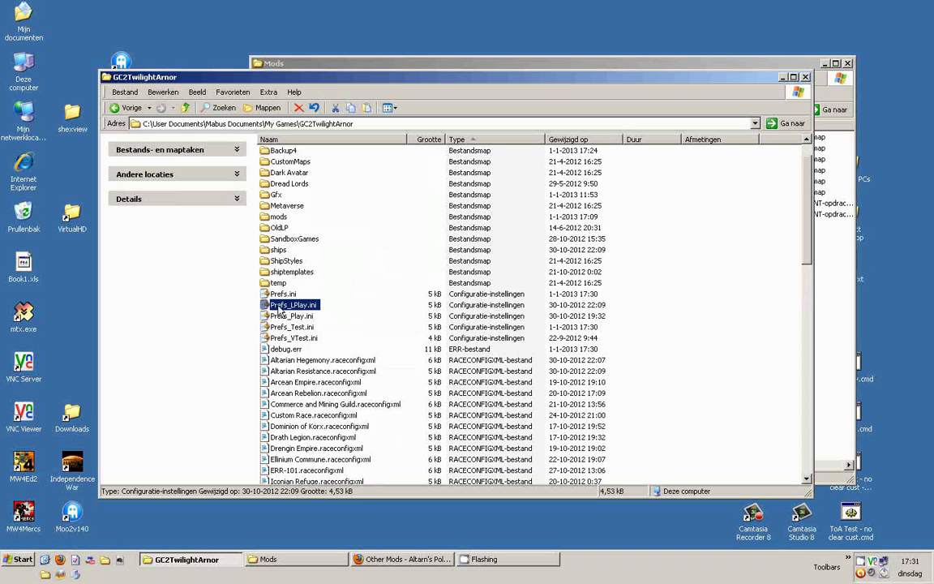
{"action": "key", "text": "Up"}
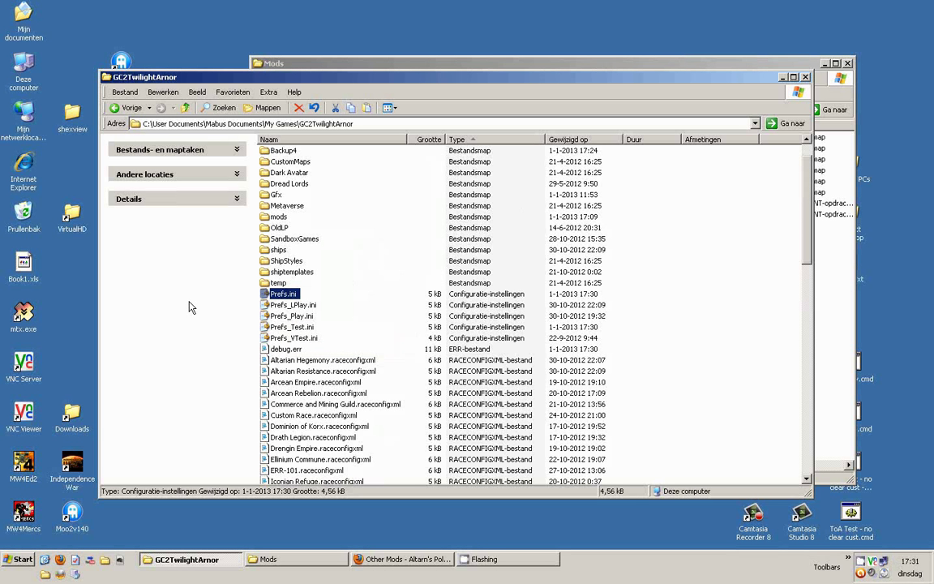
{"action": "left_click_drag", "start_coordinate": [352, 77], "coordinate": [412, 74]}
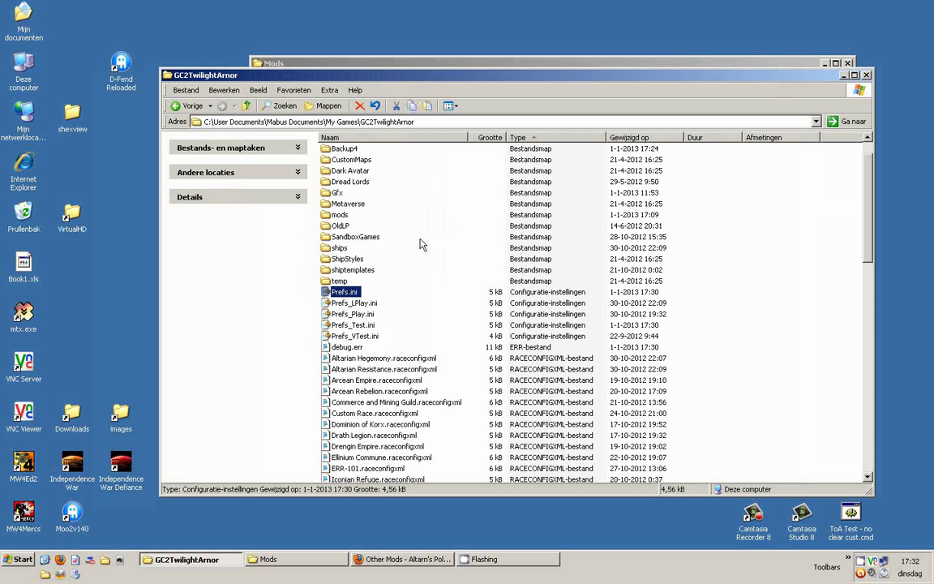
- Open the mods folder inside GC2TwilightArnor and go into its APT11 subfolder
{"action": "left_click", "coordinate": [336, 215]}
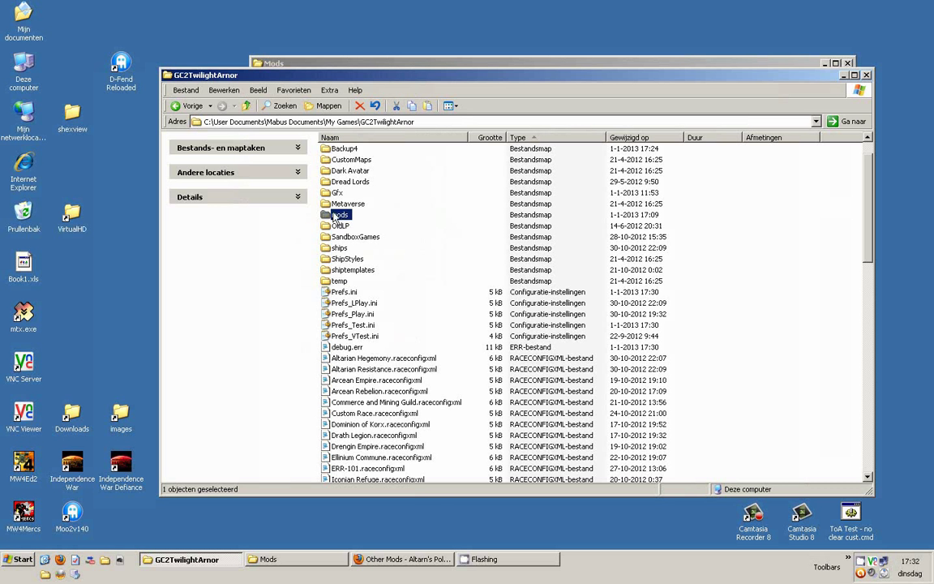
{"action": "double_click", "coordinate": [337, 214]}
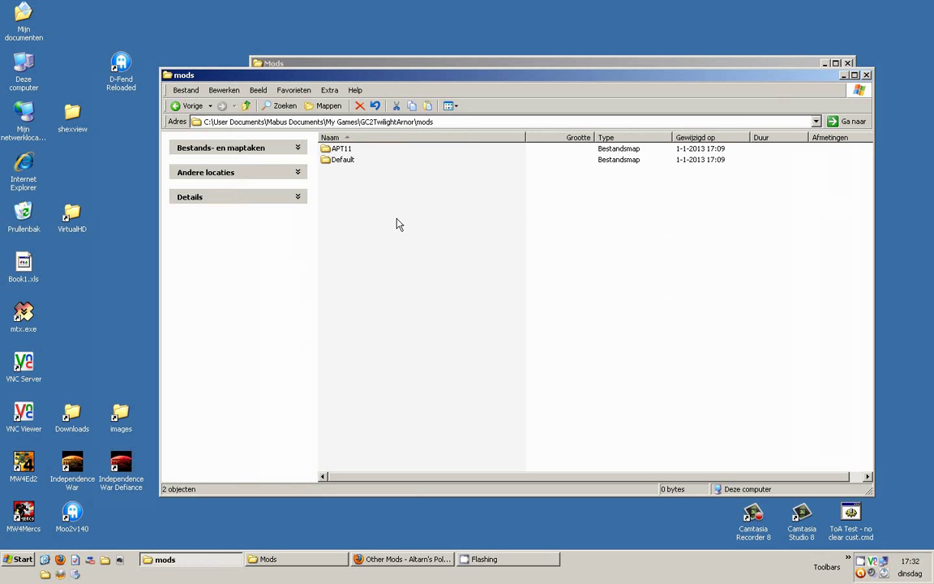
{"action": "left_click_drag", "start_coordinate": [380, 75], "coordinate": [467, 86]}
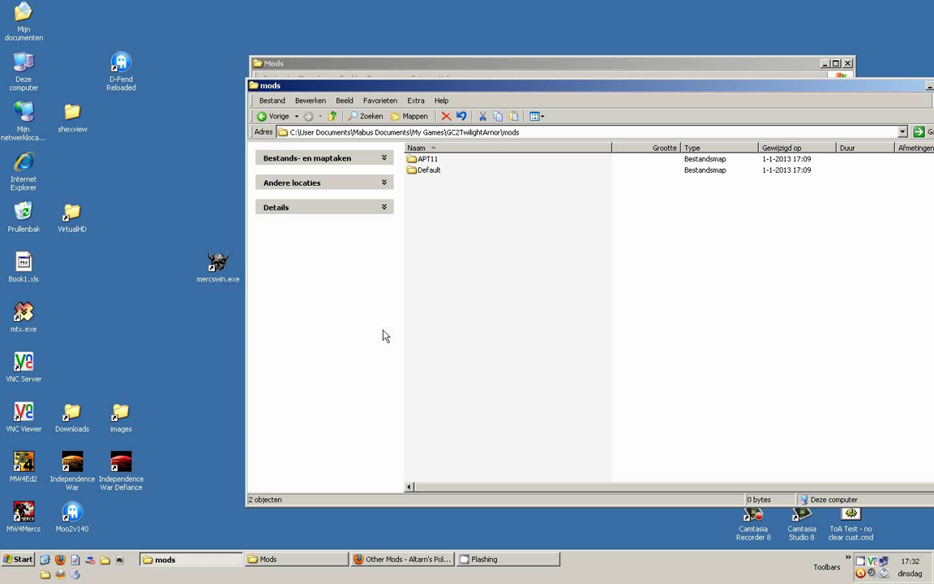
{"action": "left_click", "coordinate": [419, 160]}
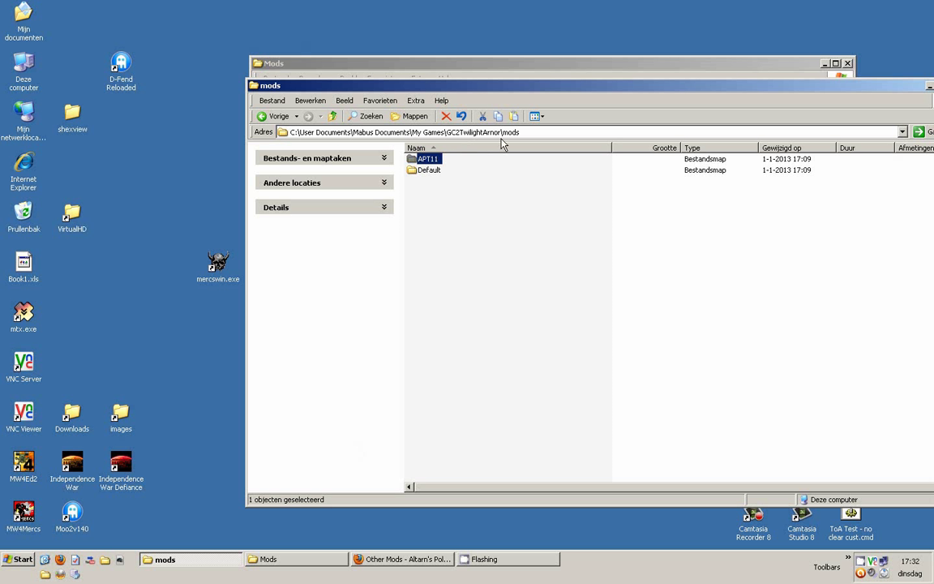
{"action": "double_click", "coordinate": [427, 162]}
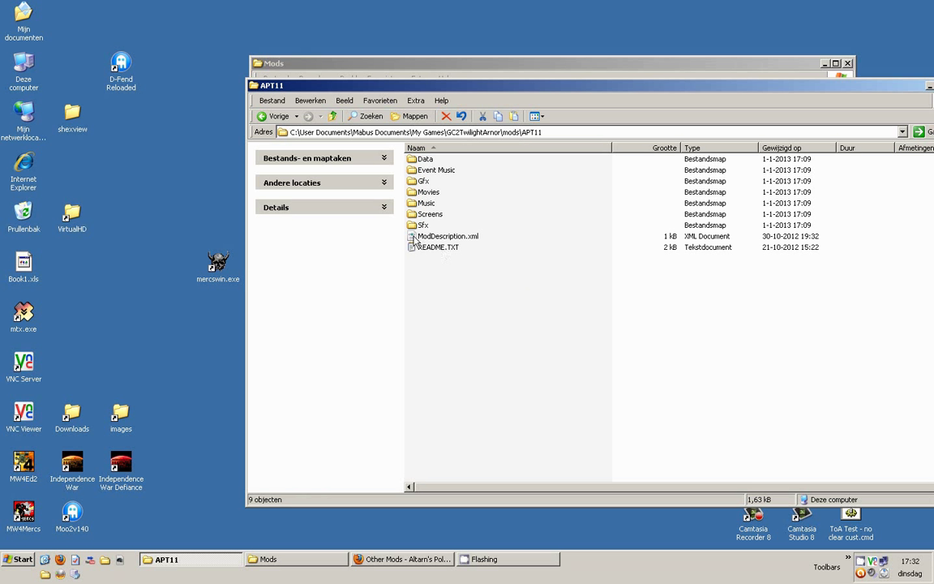
- Copy the full path of the APT11 folder from its address
{"action": "left_click", "coordinate": [510, 133]}
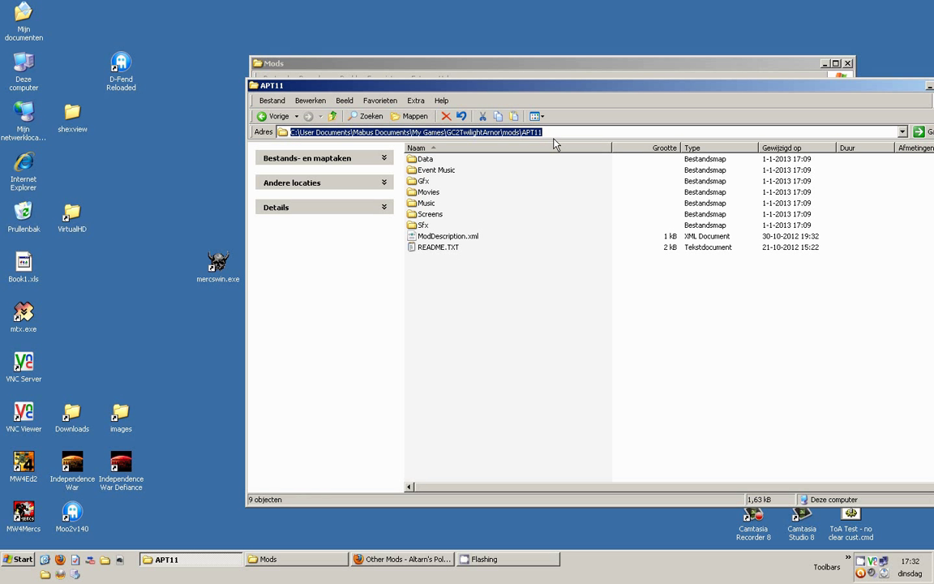
{"action": "right_click", "coordinate": [496, 132]}
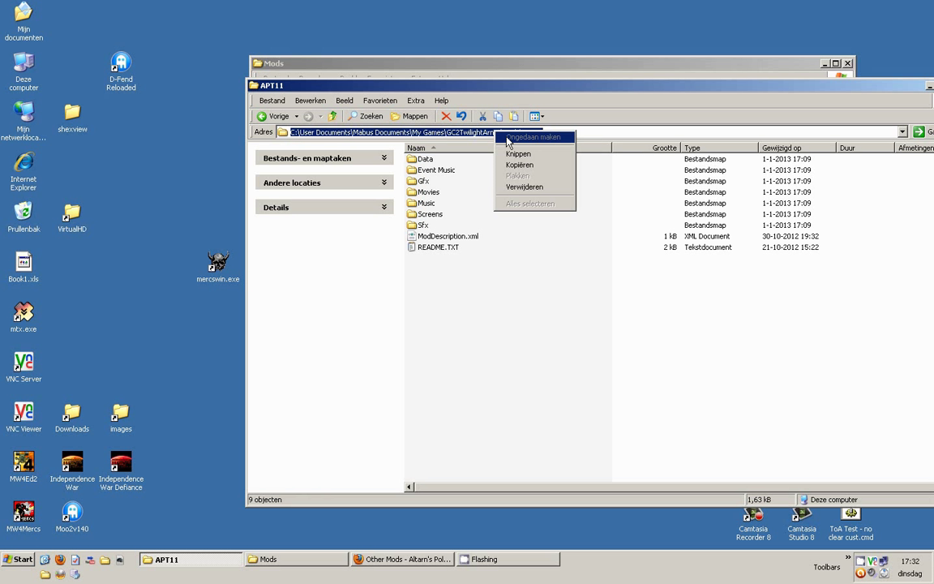
{"action": "left_click", "coordinate": [520, 165]}
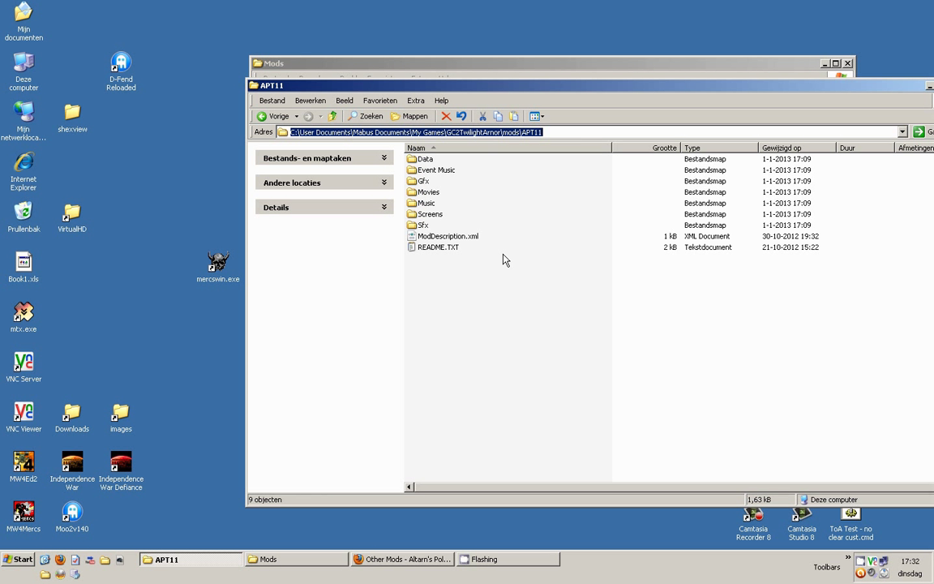
{"action": "left_click", "coordinate": [444, 258]}
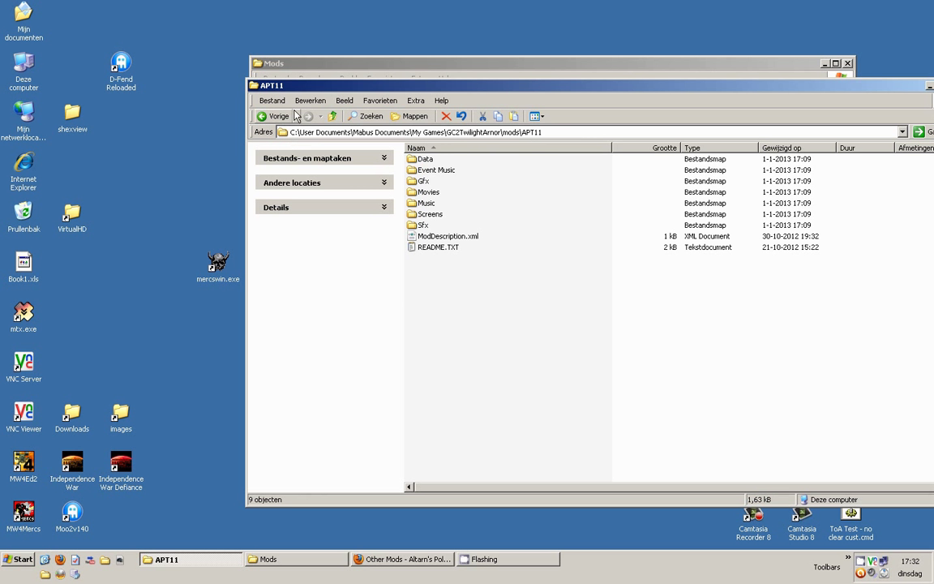
- Go back up to the GC2TwilightArnor folder and open Prefs.ini for editing
{"action": "left_click", "coordinate": [332, 118]}
{"action": "left_click", "coordinate": [333, 118]}
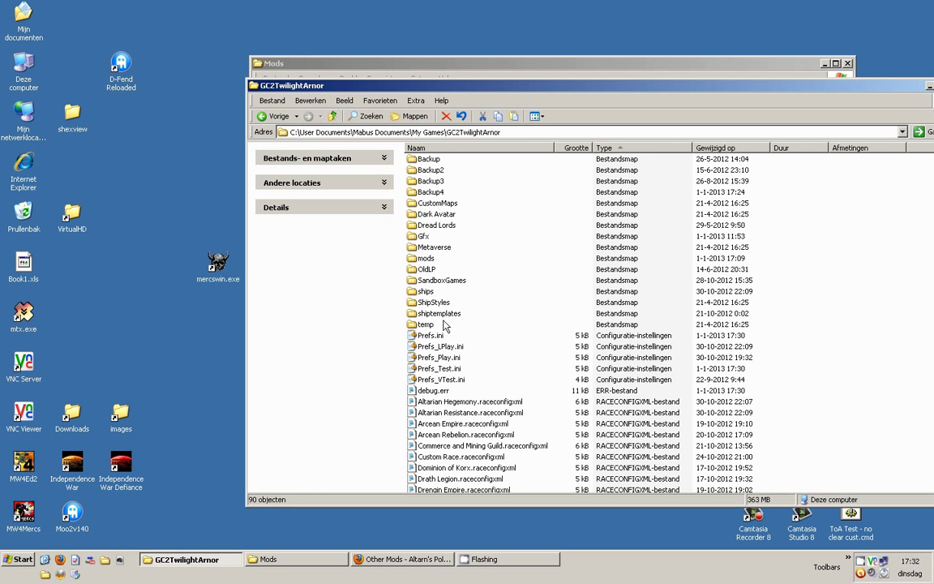
{"action": "double_click", "coordinate": [432, 339]}
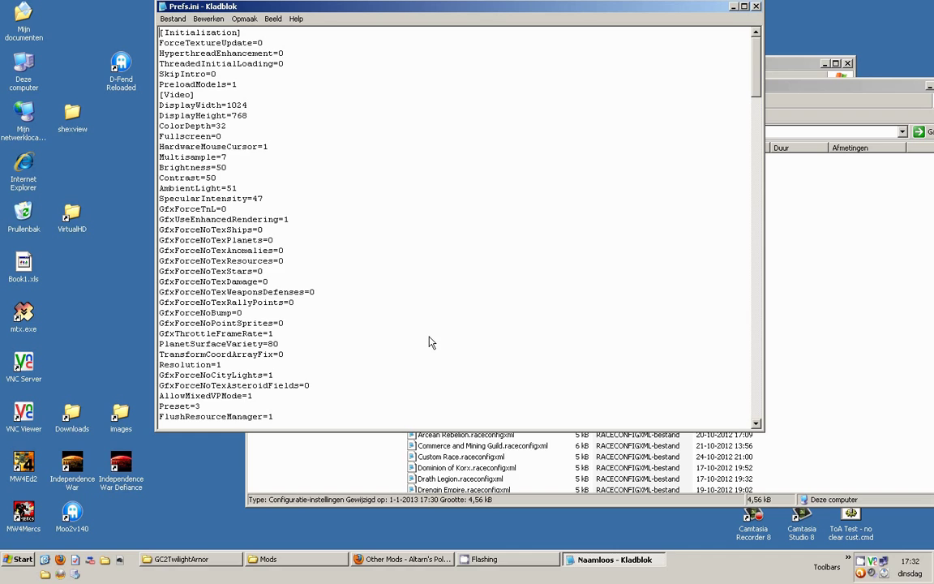
- Replace the ModsDir path in Prefs.ini with the copied APT11 folder path, ending it with a backslash
{"action": "scroll", "coordinate": [296, 165], "scroll_direction": "down", "scroll_amount": 11}
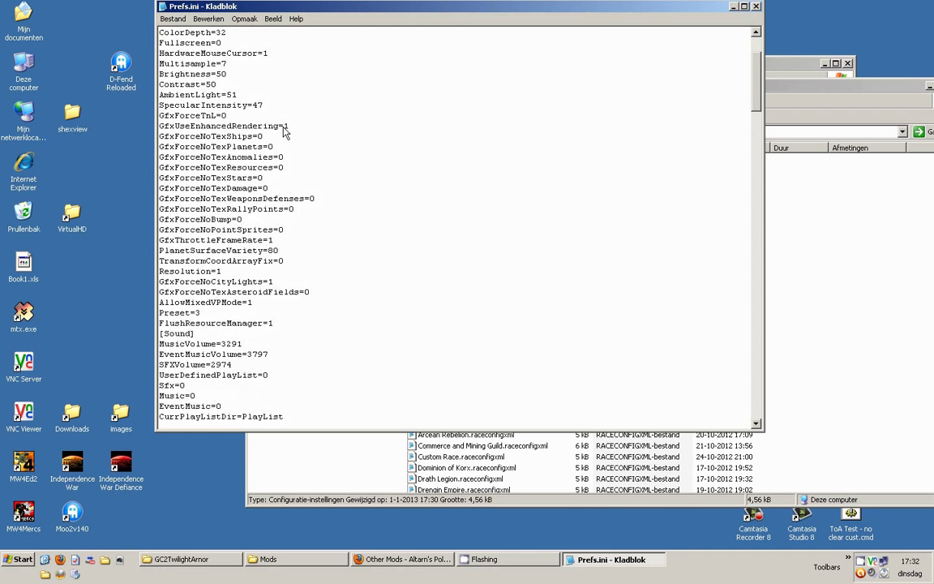
{"action": "scroll", "coordinate": [294, 146], "scroll_direction": "down", "scroll_amount": 17}
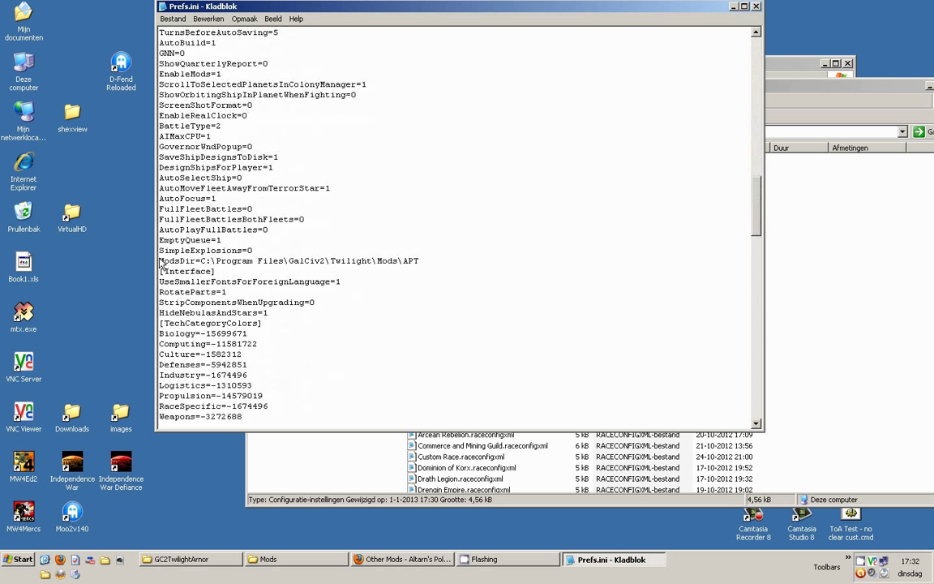
{"action": "left_click_drag", "start_coordinate": [200, 261], "coordinate": [428, 270]}
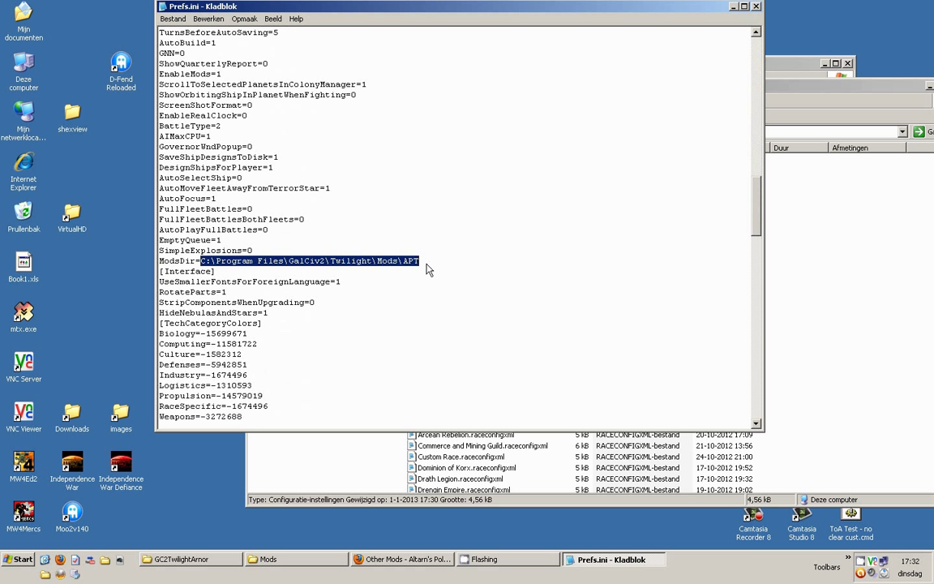
{"action": "type", "text": "C:\\User Documents\\Mabus Documents\\My Games\\GC2TwilightArnor\\mods\\APT11"}
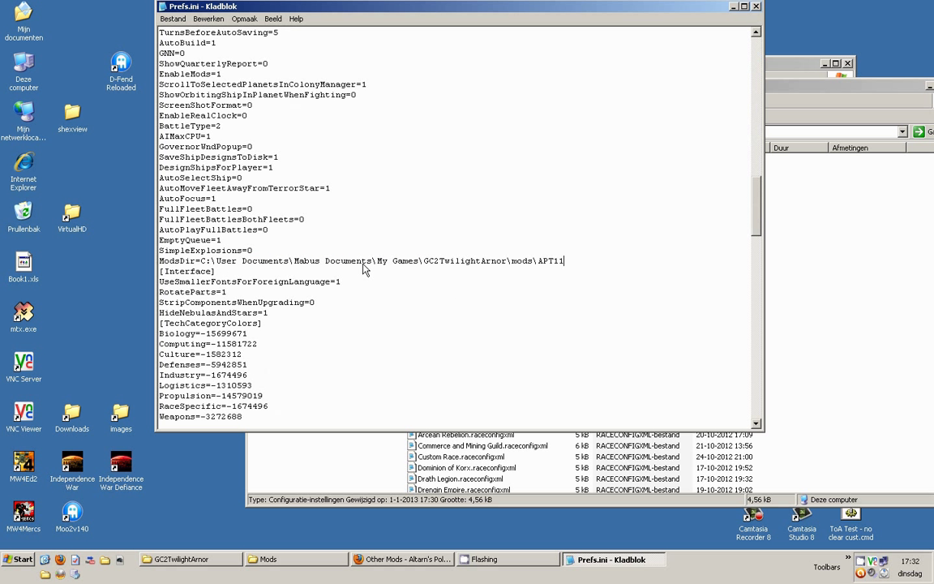
{"action": "key", "text": "BackSpace"}
{"action": "double_click", "coordinate": [566, 261]}
{"action": "left_click_drag", "start_coordinate": [201, 261], "coordinate": [527, 263]}
{"action": "left_click", "coordinate": [527, 263]}
- Search Prefs.ini from the beginning for "EnableMo" and check the EnableMods setting
{"action": "scroll", "coordinate": [235, 175], "scroll_direction": "up", "scroll_amount": 2}
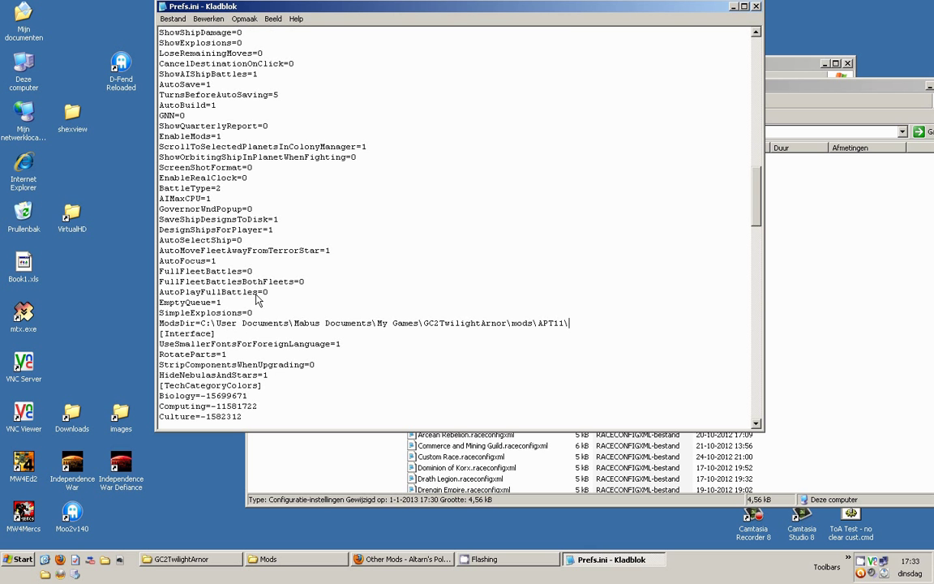
{"action": "scroll", "coordinate": [233, 272], "scroll_direction": "up", "scroll_amount": 3}
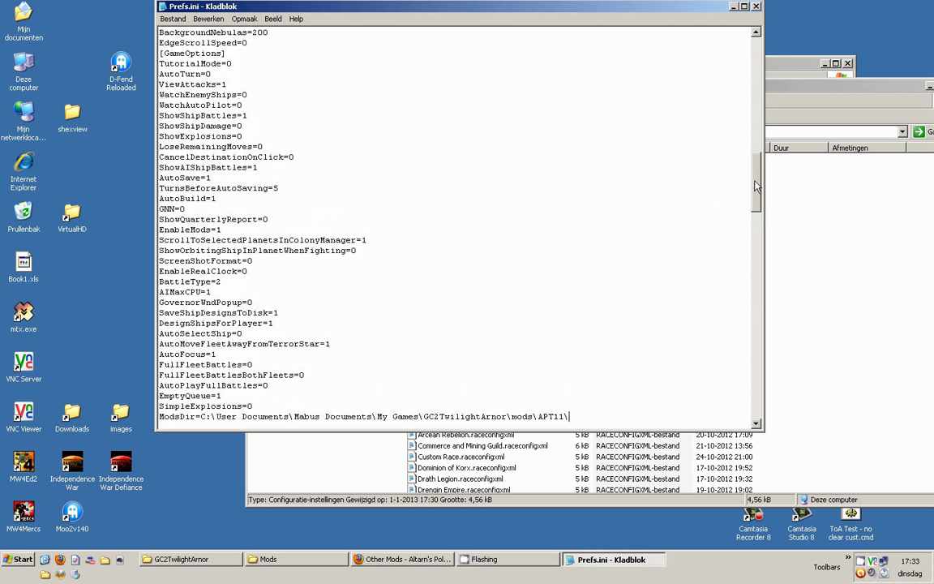
{"action": "scroll", "coordinate": [680, 164], "scroll_direction": "up", "scroll_amount": 20}
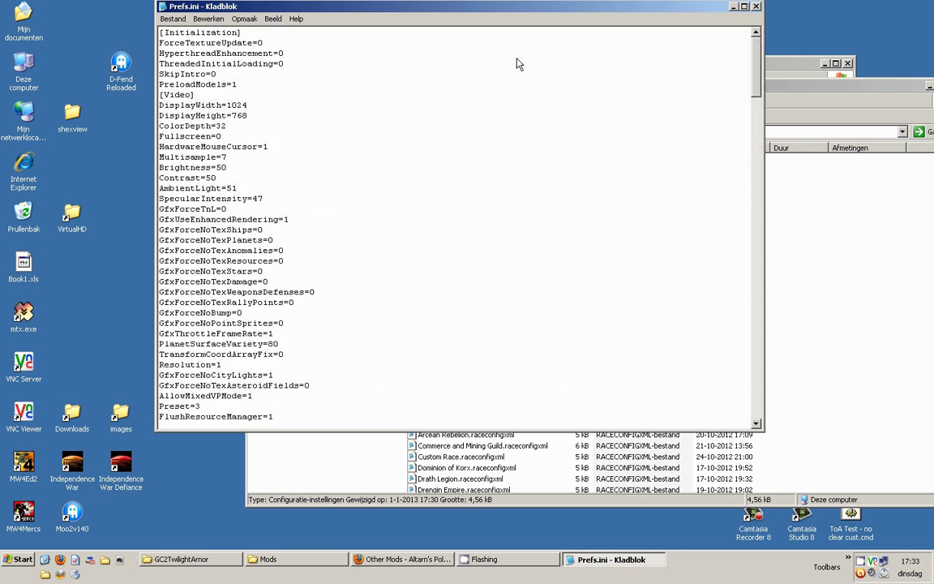
{"action": "key", "text": "ctrl+f"}
{"action": "type", "text": "EnableM"}
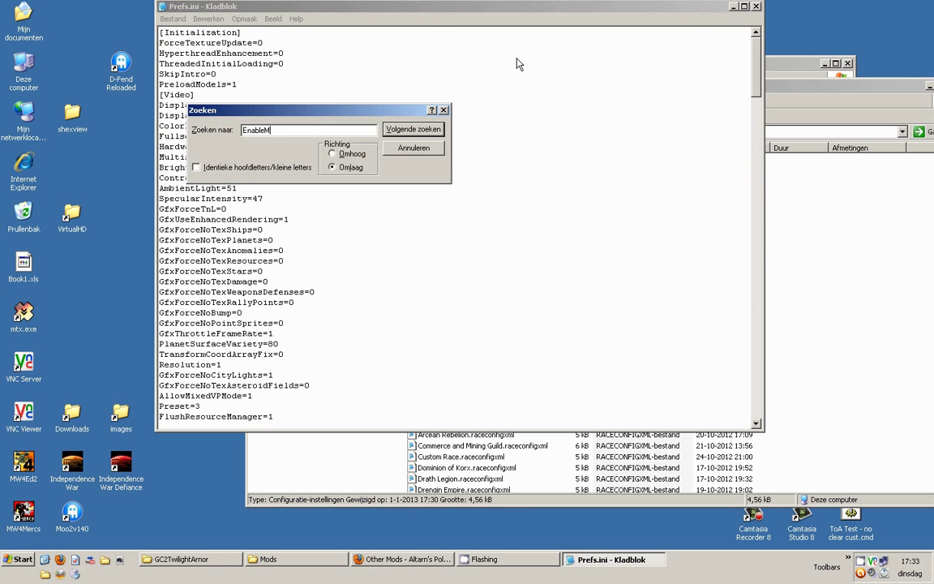
{"action": "type", "text": "o"}
{"action": "key", "text": "Return"}
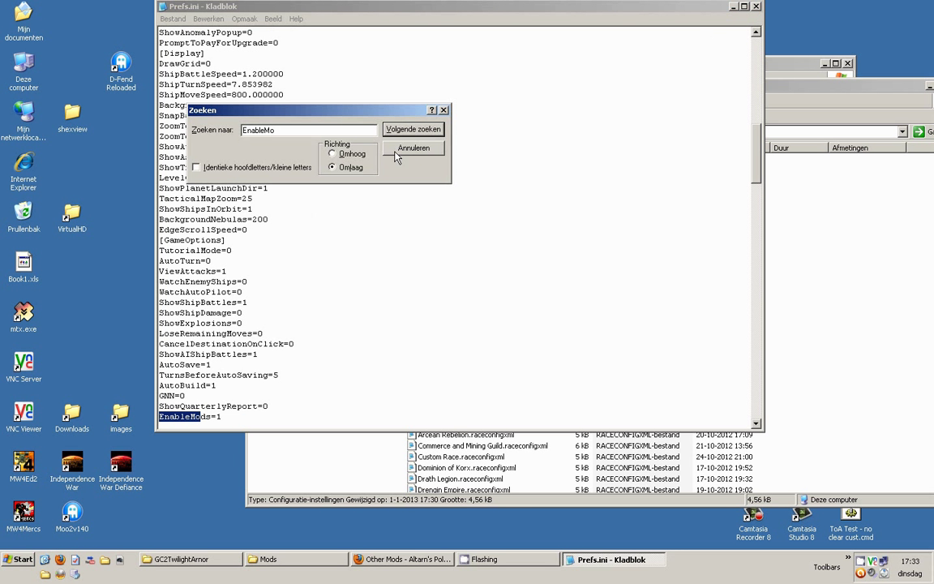
{"action": "key", "text": "Escape"}
{"action": "scroll", "coordinate": [299, 333], "scroll_direction": "down", "scroll_amount": 7}
{"action": "left_click", "coordinate": [224, 198]}
{"action": "key", "text": "BackSpace"}
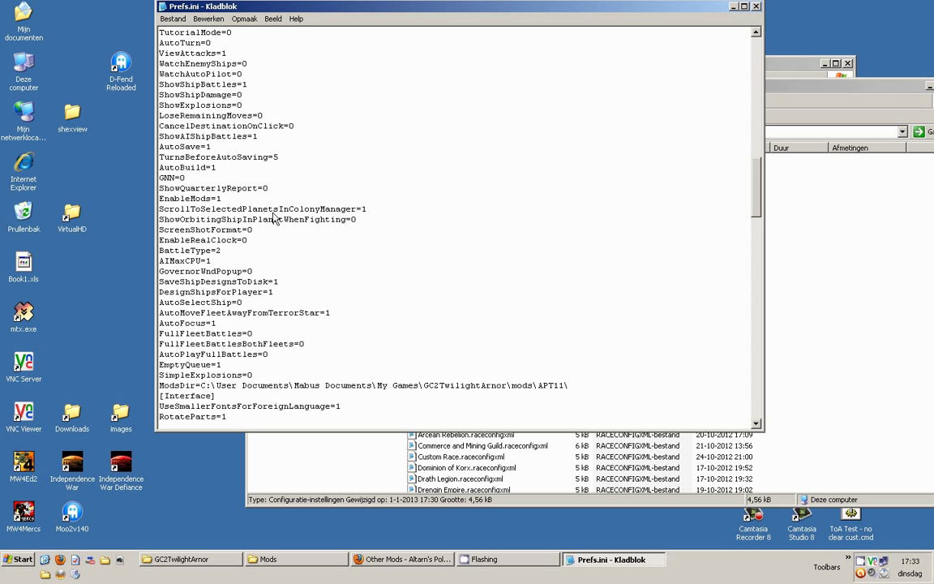
- Save the changes to Prefs.ini and close it together with the GC2TwilightArnor folder window
{"action": "left_click", "coordinate": [172, 19]}
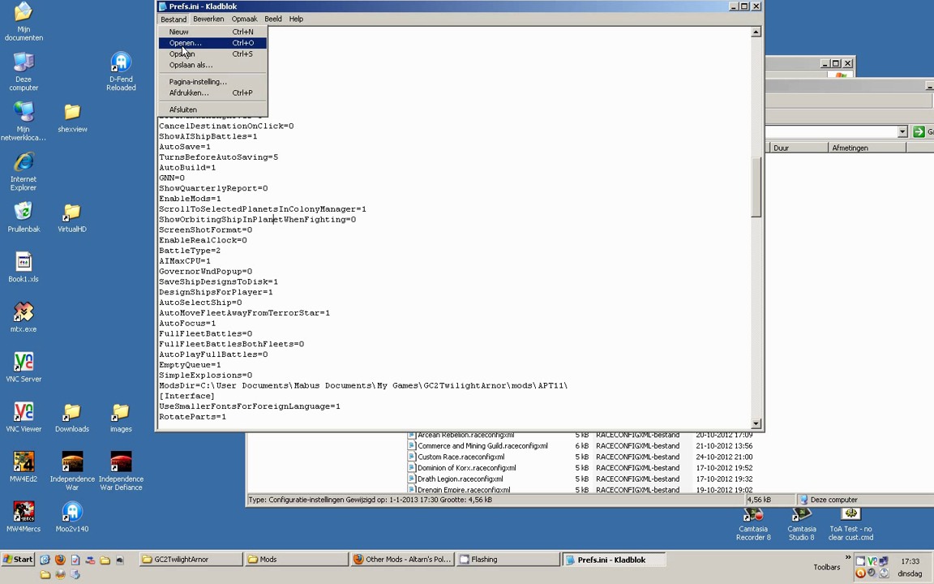
{"action": "left_click", "coordinate": [182, 54]}
{"action": "scroll", "coordinate": [344, 271], "scroll_direction": "down", "scroll_amount": 3}
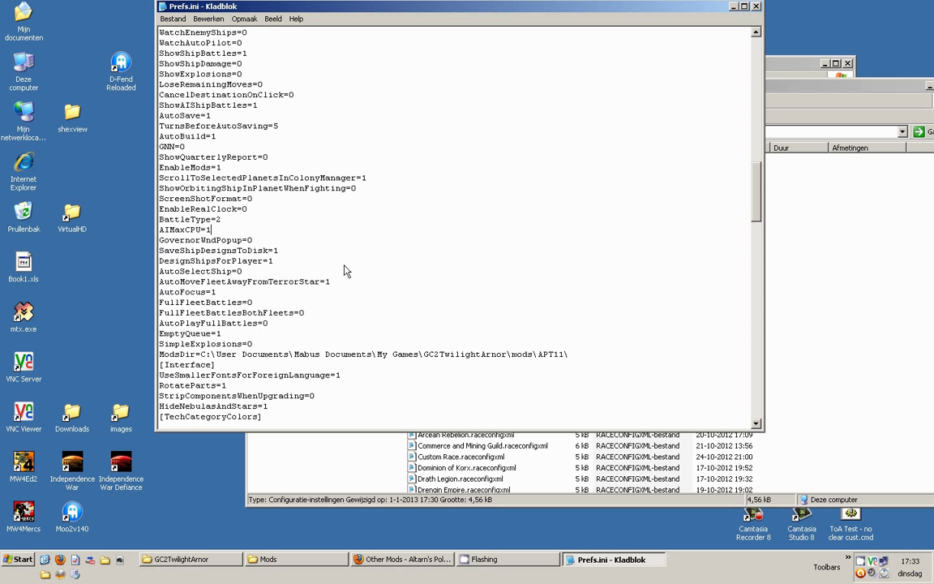
{"action": "left_click_drag", "start_coordinate": [569, 292], "coordinate": [128, 107]}
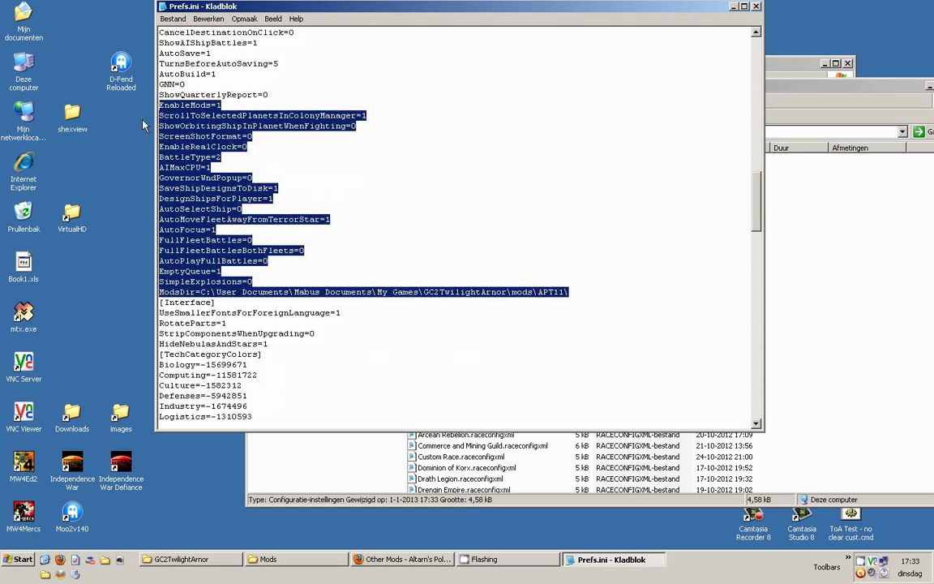
{"action": "left_click", "coordinate": [373, 105]}
{"action": "left_click", "coordinate": [756, 7]}
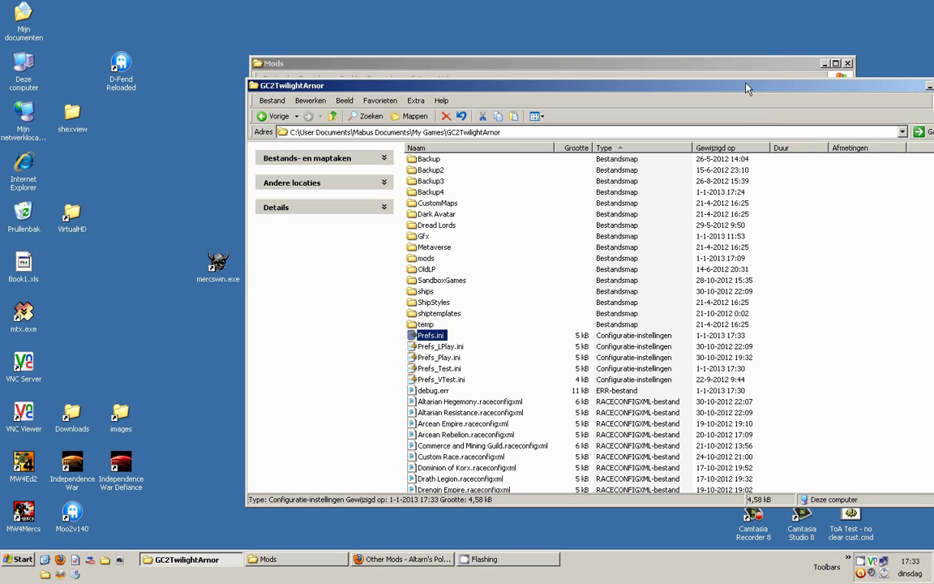
{"action": "key", "text": "alt+F4"}
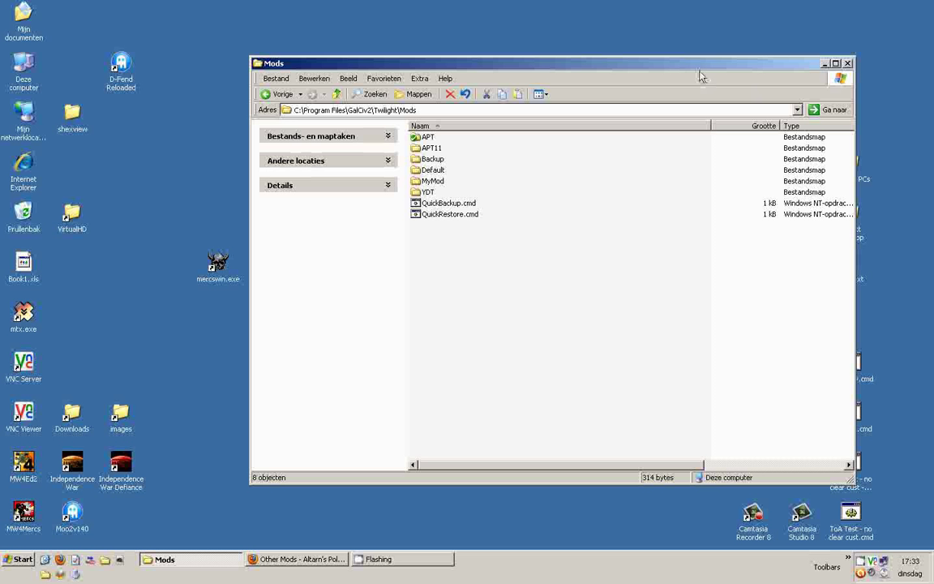
- Close the Mods folder window, launch the game with ToA Test - no clear cust.cmd and open its options
{"action": "left_click", "coordinate": [849, 63]}
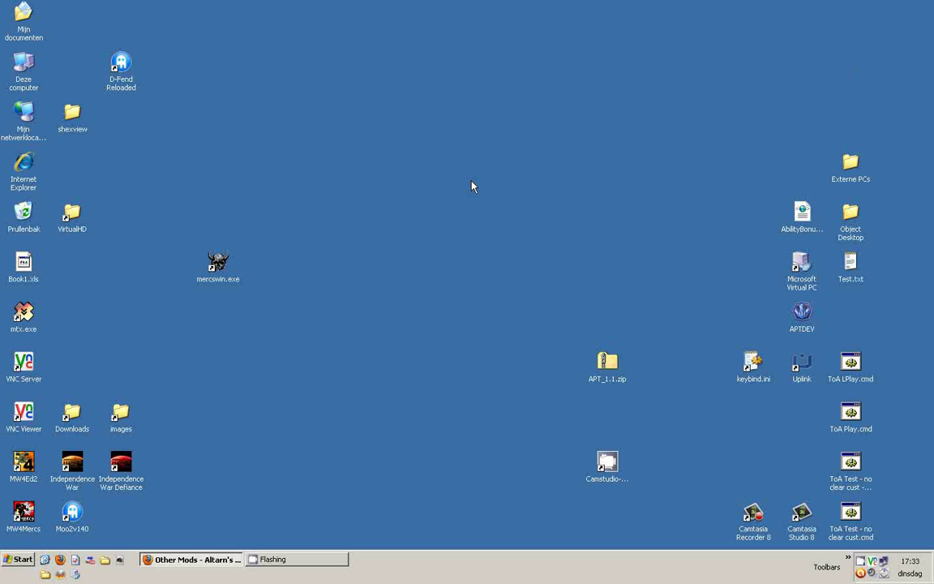
{"action": "double_click", "coordinate": [850, 514]}
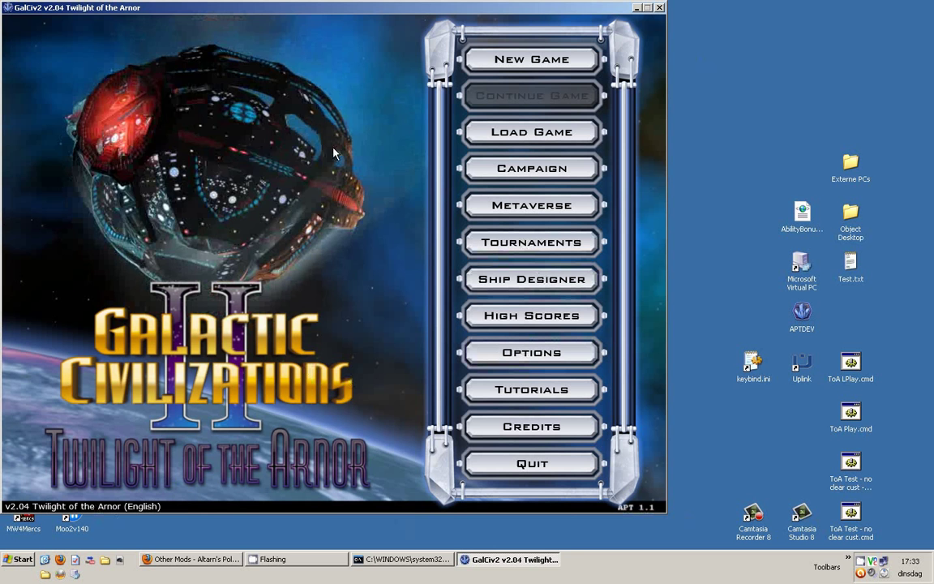
{"action": "left_click", "coordinate": [506, 364]}
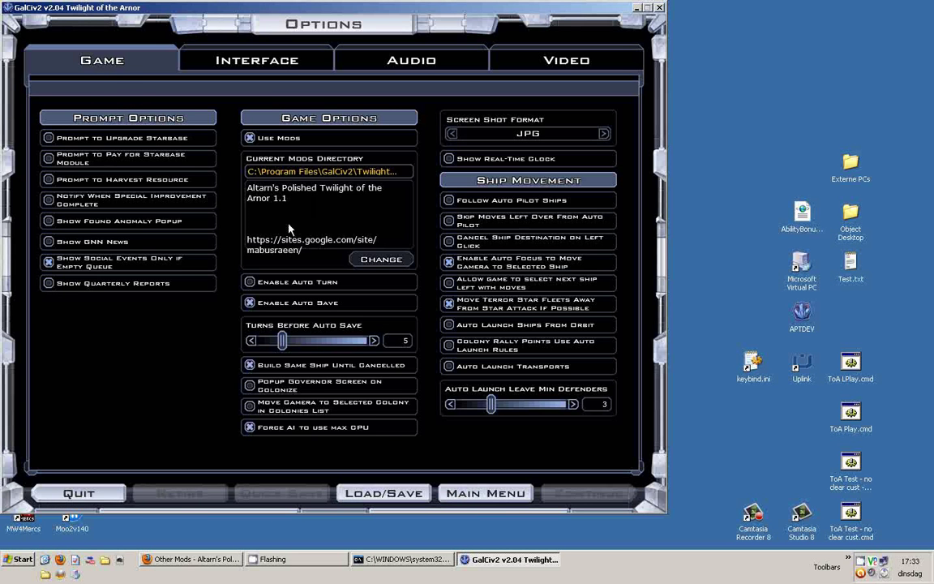
- Check the selected mod directory and its description in the game options, then cancel the change and return to the main menu
{"action": "left_click", "coordinate": [381, 260]}
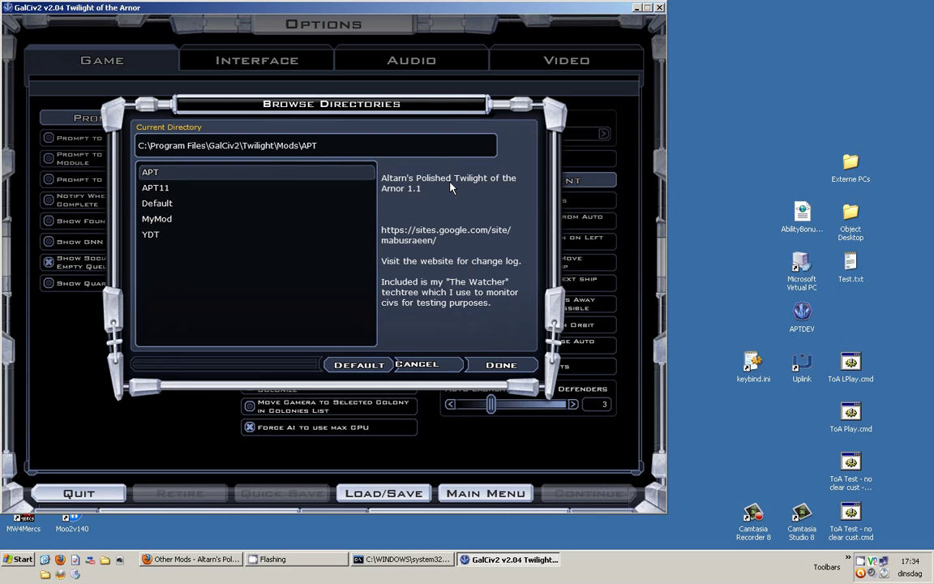
{"action": "left_click", "coordinate": [438, 365]}
{"action": "left_click", "coordinate": [489, 493]}
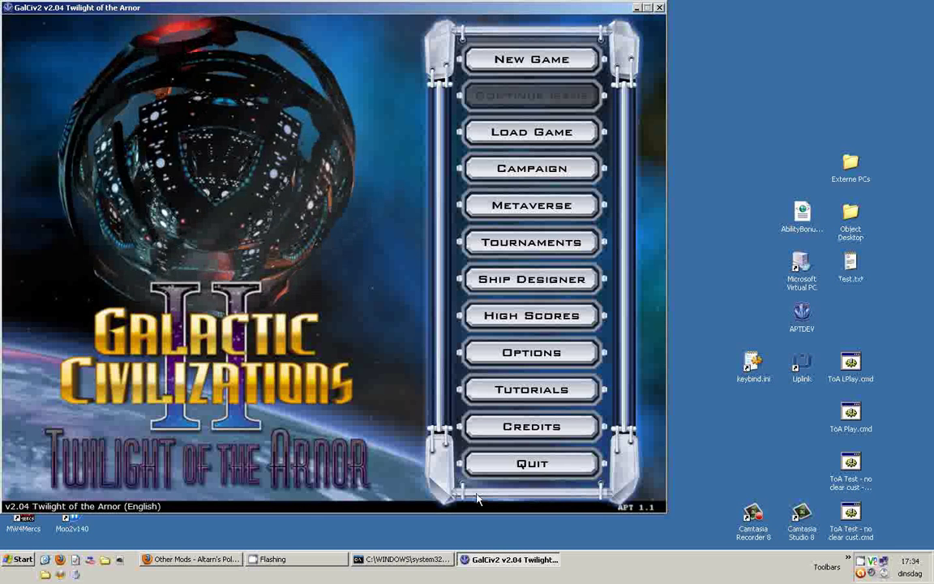
- View the Galaxy Setup screen of a new game, return to the main menu and quit the game
{"action": "key", "text": "Return"}
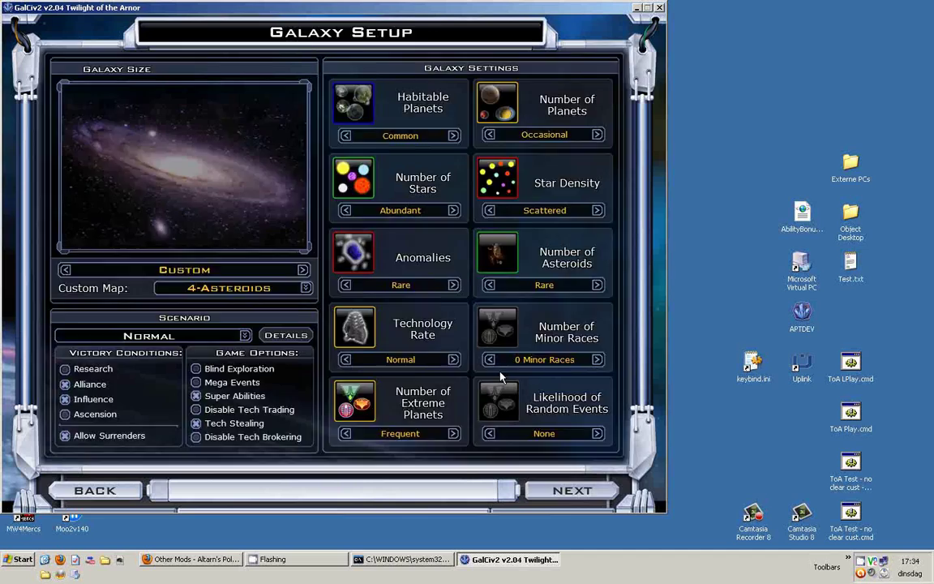
{"action": "key", "text": "Return"}
{"action": "left_click", "coordinate": [74, 491]}
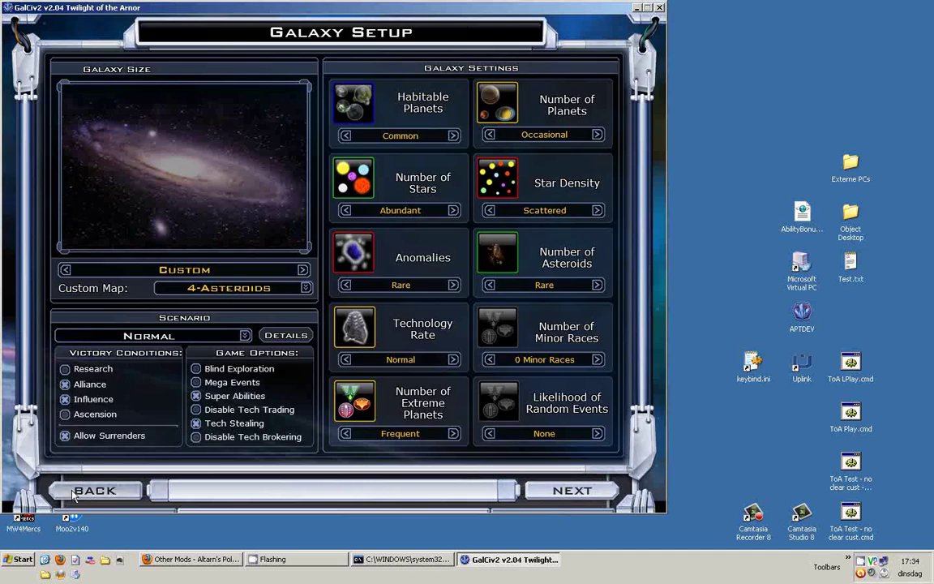
{"action": "left_click", "coordinate": [75, 492]}
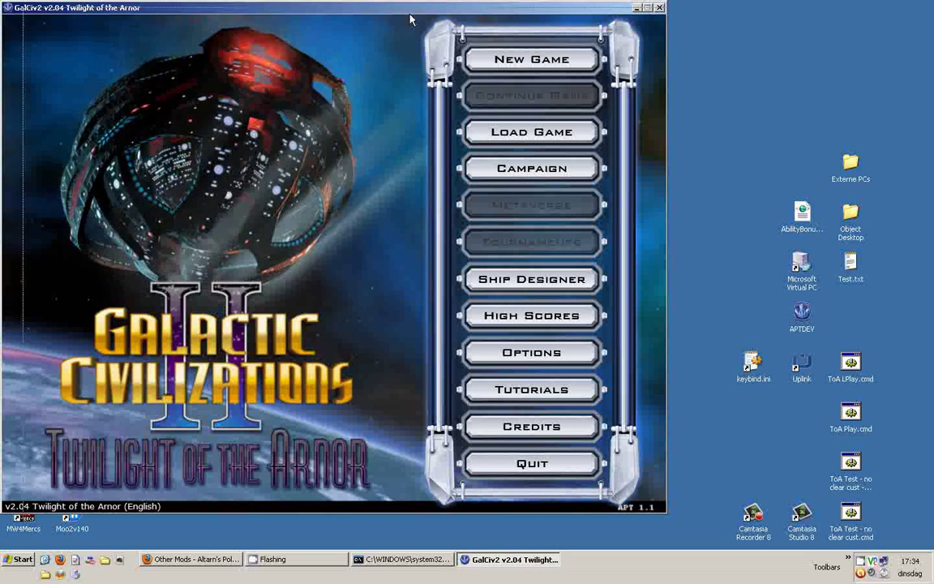
{"action": "left_click_drag", "start_coordinate": [410, 20], "coordinate": [487, 38]}
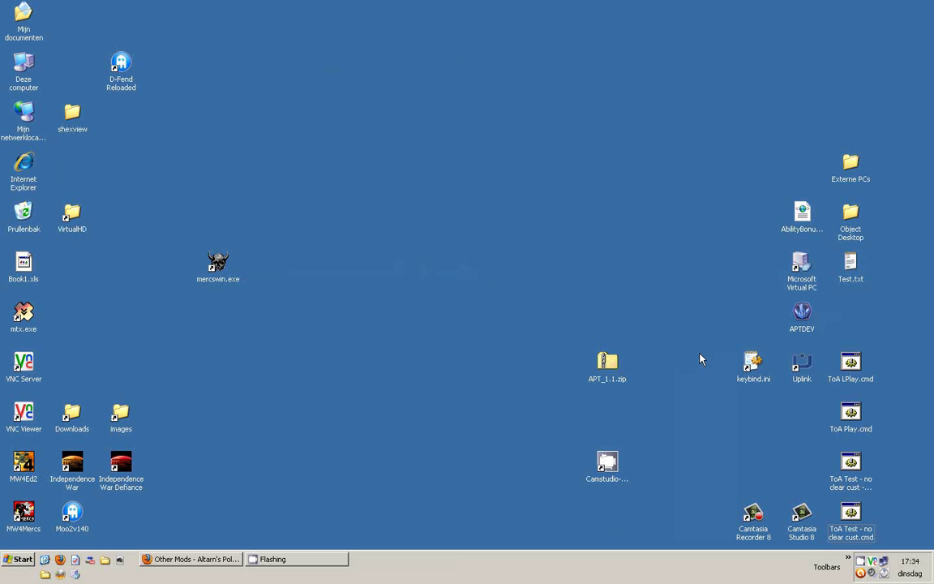
- Open RaceConfig.xml from the APT mod's Data folder in Notepad, reaching the folder through the APTDEV shortcuts
{"action": "double_click", "coordinate": [802, 315]}
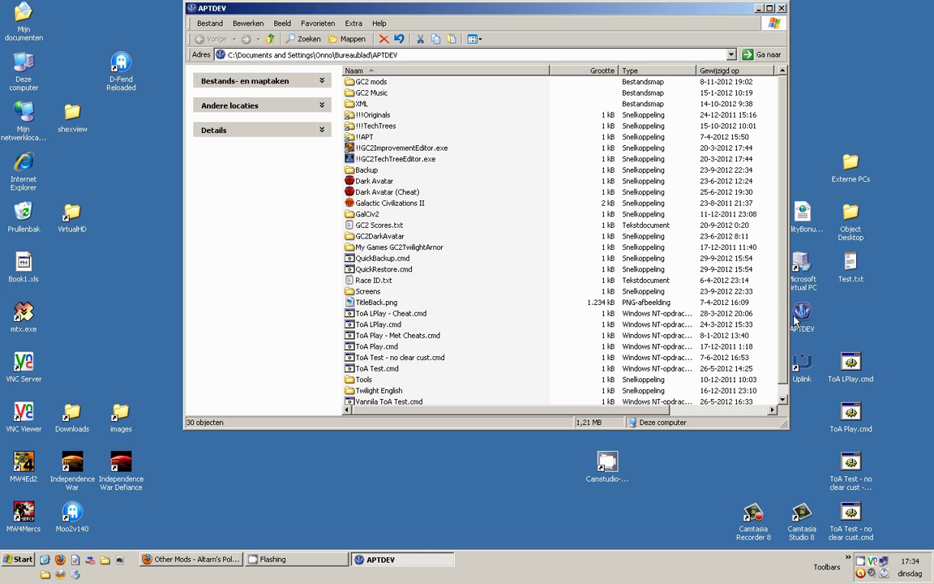
{"action": "double_click", "coordinate": [319, 123]}
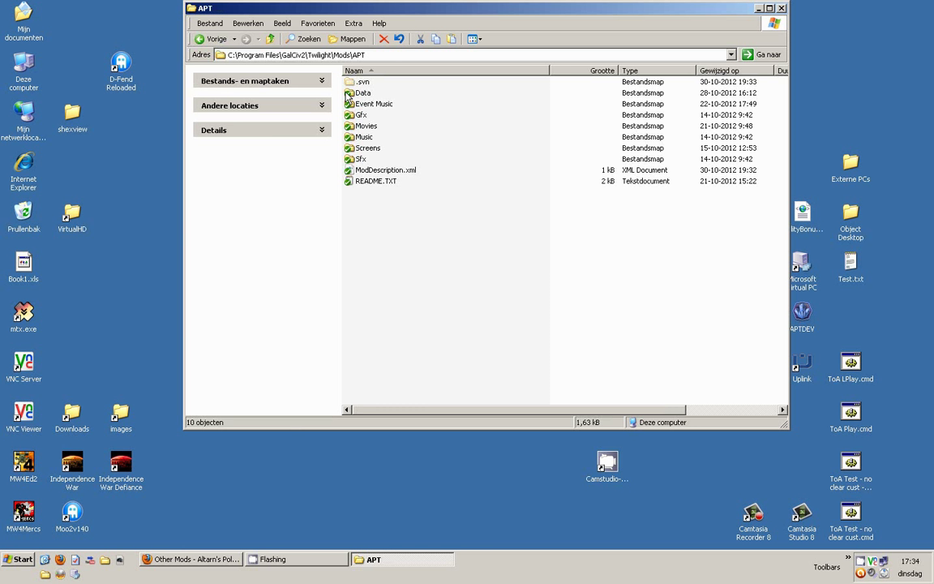
{"action": "double_click", "coordinate": [348, 93]}
{"action": "scroll", "coordinate": [483, 302], "scroll_direction": "down", "scroll_amount": 2}
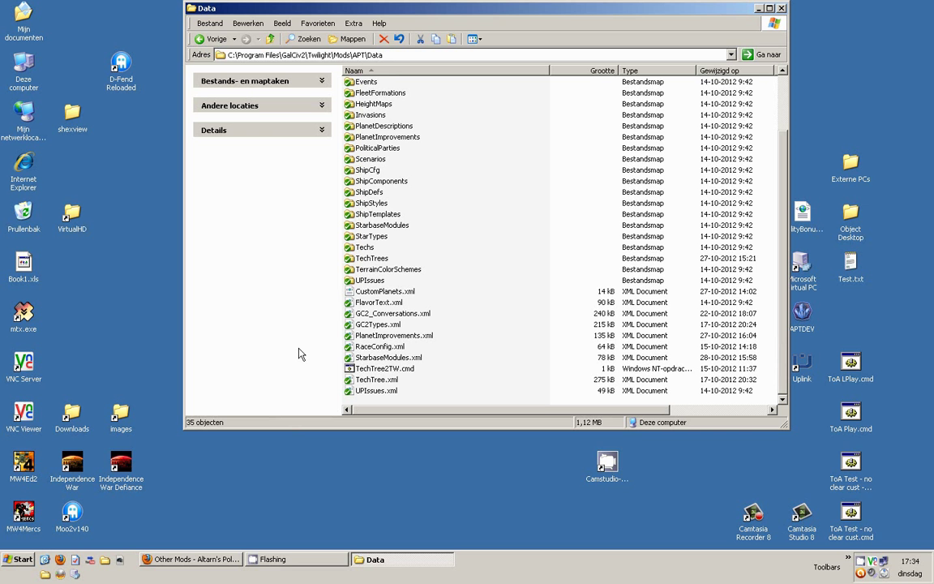
{"action": "left_click", "coordinate": [365, 347]}
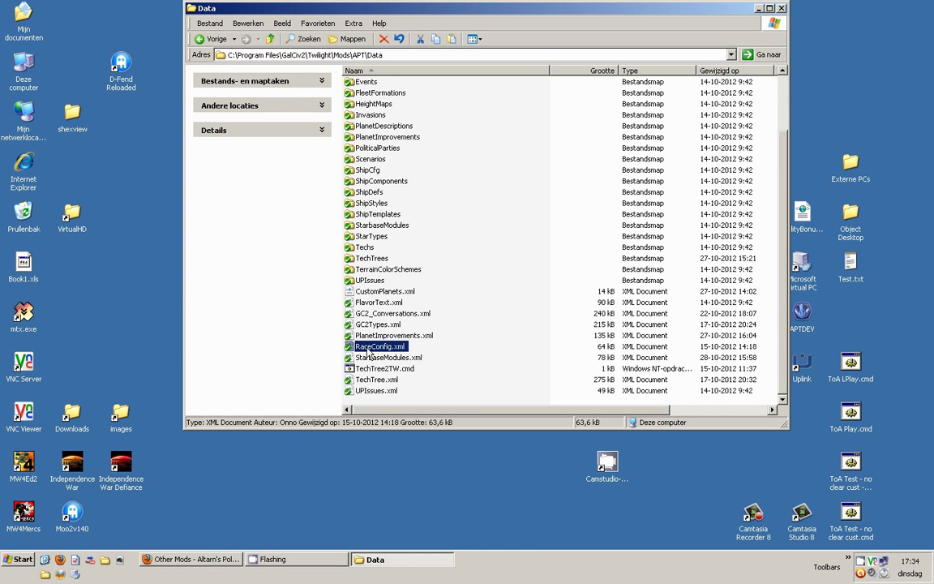
{"action": "right_click", "coordinate": [390, 347]}
{"action": "left_click", "coordinate": [410, 370]}
- Examine the race definitions in RaceConfig.xml, starting with the Terran Alliance, and minimize the file and the Data folder window
{"action": "scroll", "coordinate": [330, 146], "scroll_direction": "down", "scroll_amount": 3}
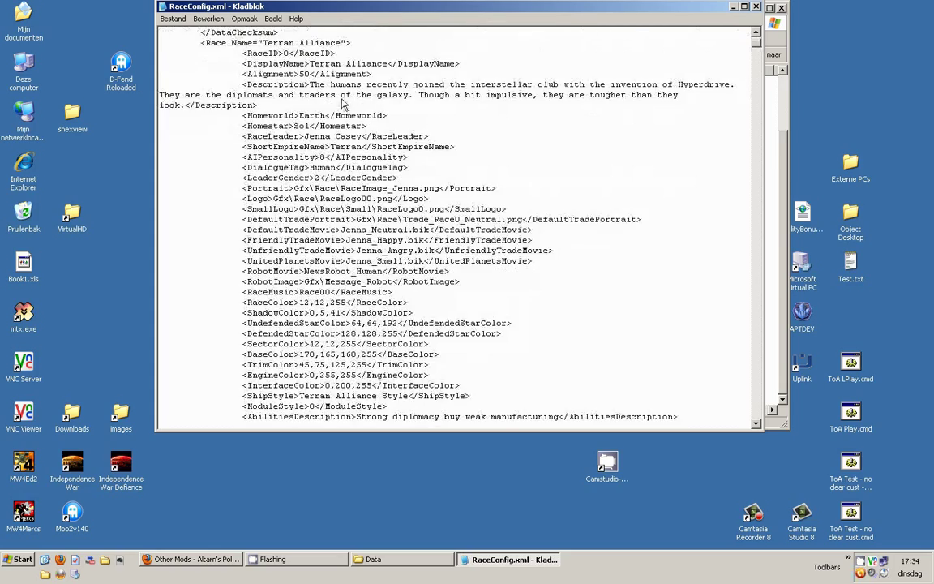
{"action": "scroll", "coordinate": [349, 113], "scroll_direction": "down", "scroll_amount": 6}
{"action": "scroll", "coordinate": [365, 142], "scroll_direction": "down", "scroll_amount": 17}
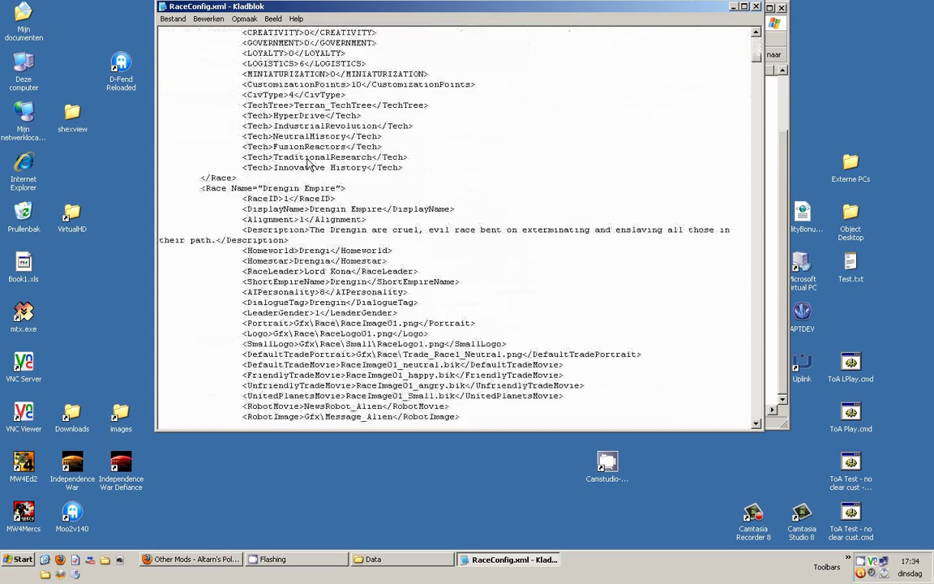
{"action": "scroll", "coordinate": [317, 159], "scroll_direction": "up", "scroll_amount": 13}
{"action": "scroll", "coordinate": [317, 159], "scroll_direction": "up", "scroll_amount": 8}
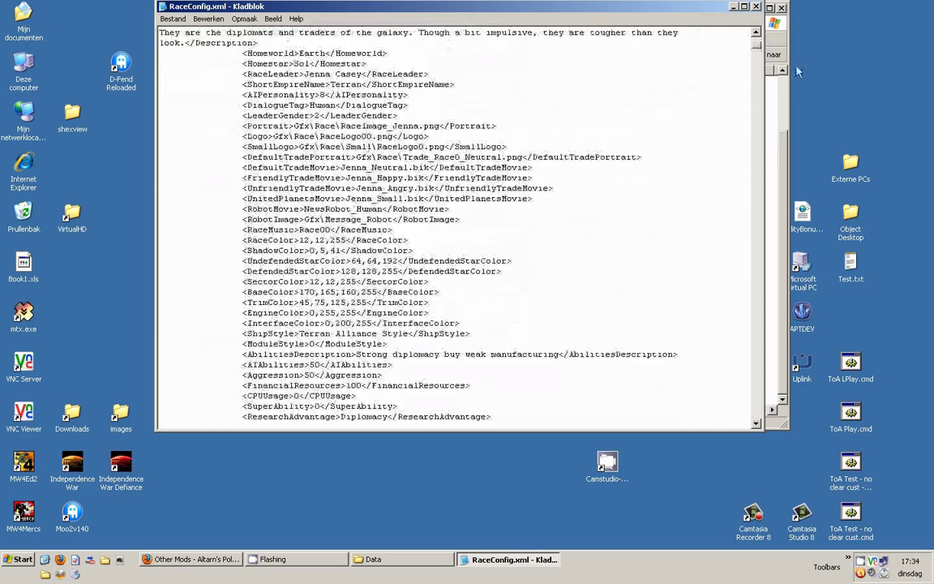
{"action": "left_click_drag", "start_coordinate": [756, 46], "coordinate": [649, 49]}
{"action": "scroll", "coordinate": [350, 200], "scroll_direction": "down", "scroll_amount": 3}
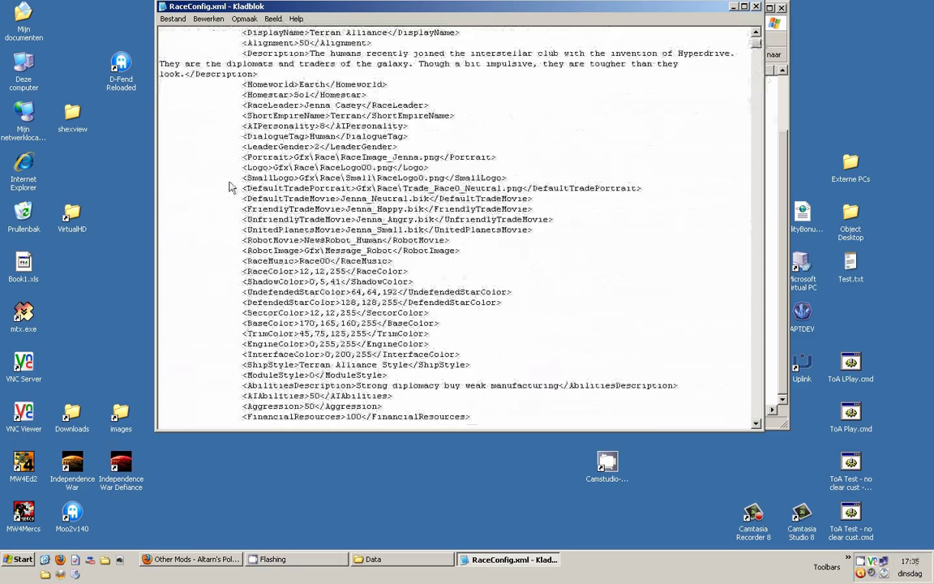
{"action": "scroll", "coordinate": [233, 163], "scroll_direction": "up", "scroll_amount": 3}
{"action": "left_click_drag", "start_coordinate": [208, 74], "coordinate": [413, 302]}
{"action": "scroll", "coordinate": [369, 277], "scroll_direction": "down", "scroll_amount": 9}
{"action": "scroll", "coordinate": [369, 278], "scroll_direction": "up", "scroll_amount": 5}
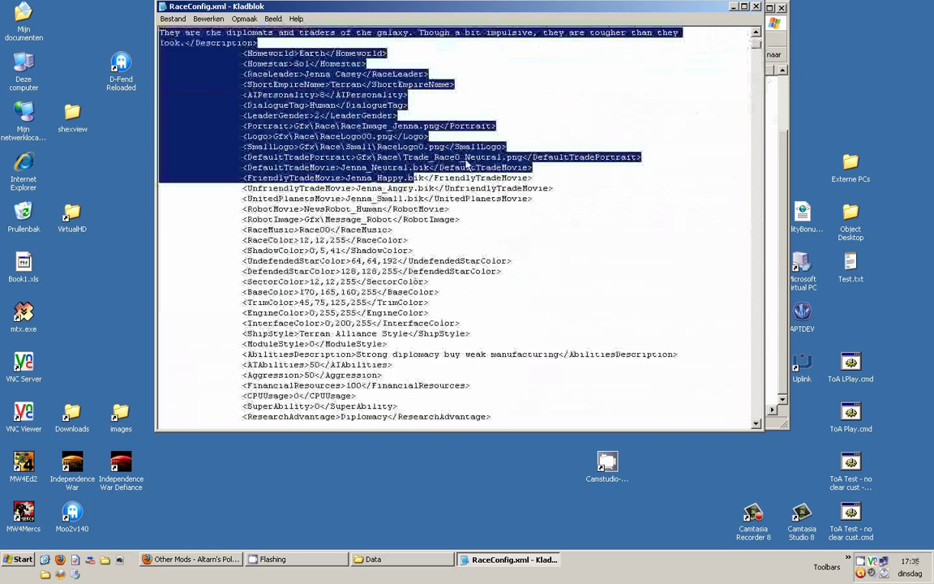
{"action": "left_click", "coordinate": [740, 6]}
{"action": "left_click", "coordinate": [712, 7]}
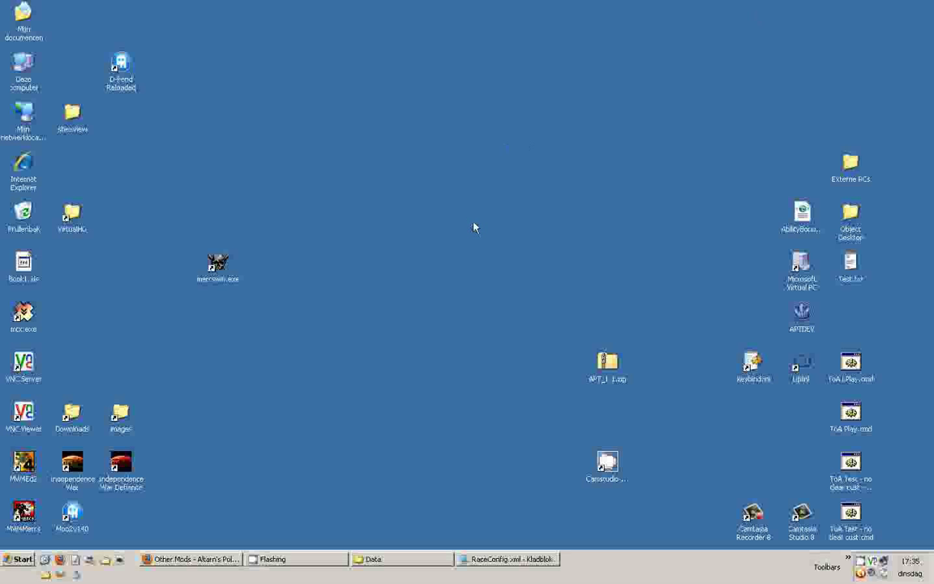
- Open Altarian Resistance.raceconfigxml from the My Games GC2TwilightArnor folder in Notepad
{"action": "double_click", "coordinate": [801, 314]}
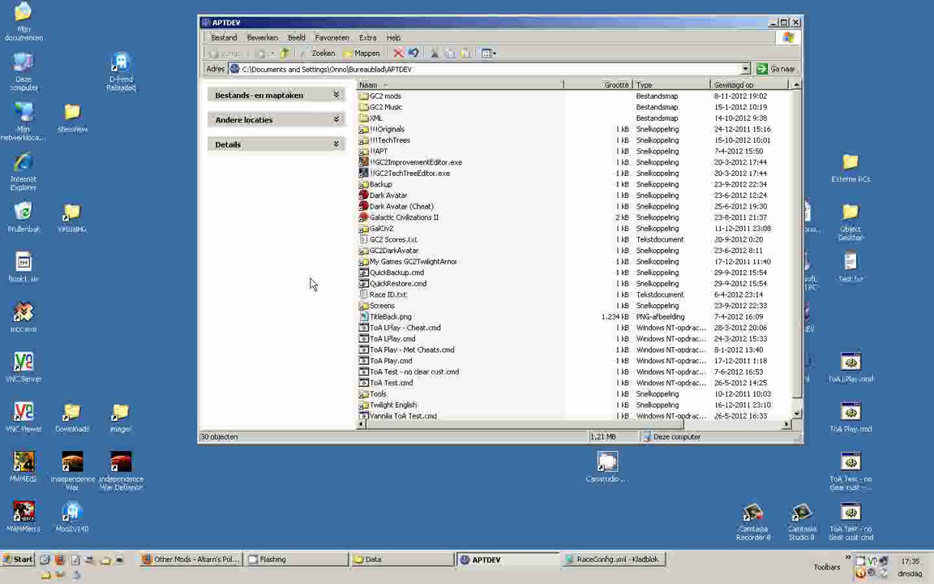
{"action": "left_click", "coordinate": [408, 263]}
{"action": "double_click", "coordinate": [407, 263]}
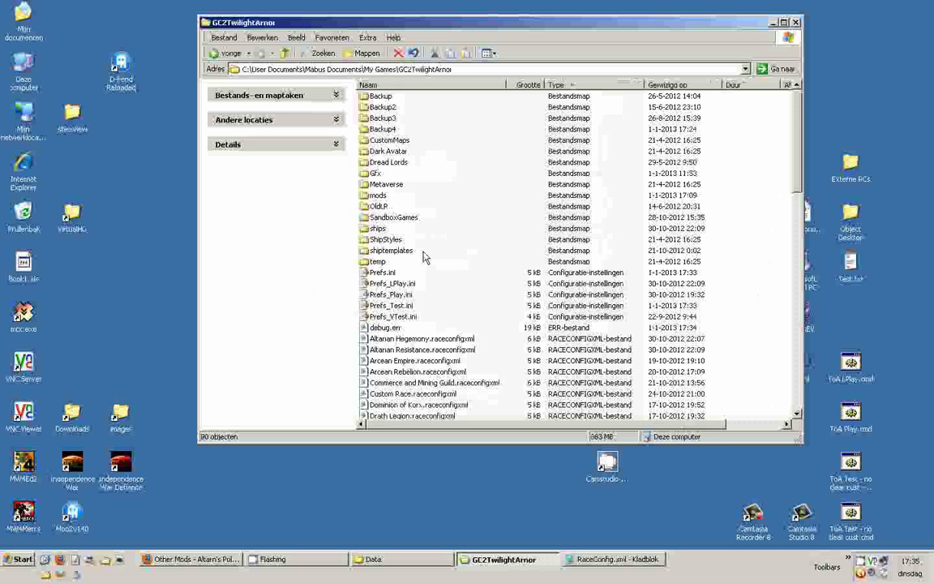
{"action": "scroll", "coordinate": [486, 255], "scroll_direction": "down", "scroll_amount": 4}
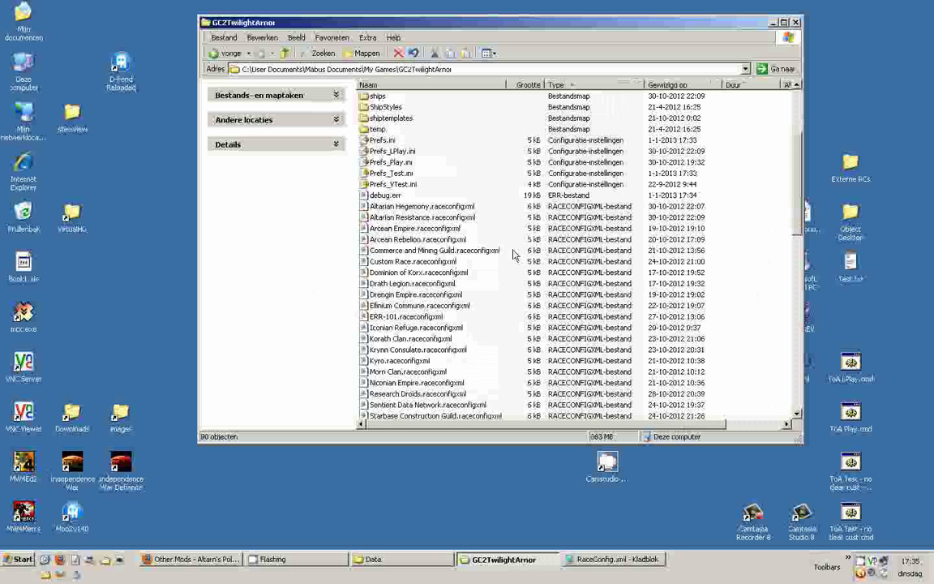
{"action": "right_click", "coordinate": [333, 217]}
{"action": "key", "text": "Escape"}
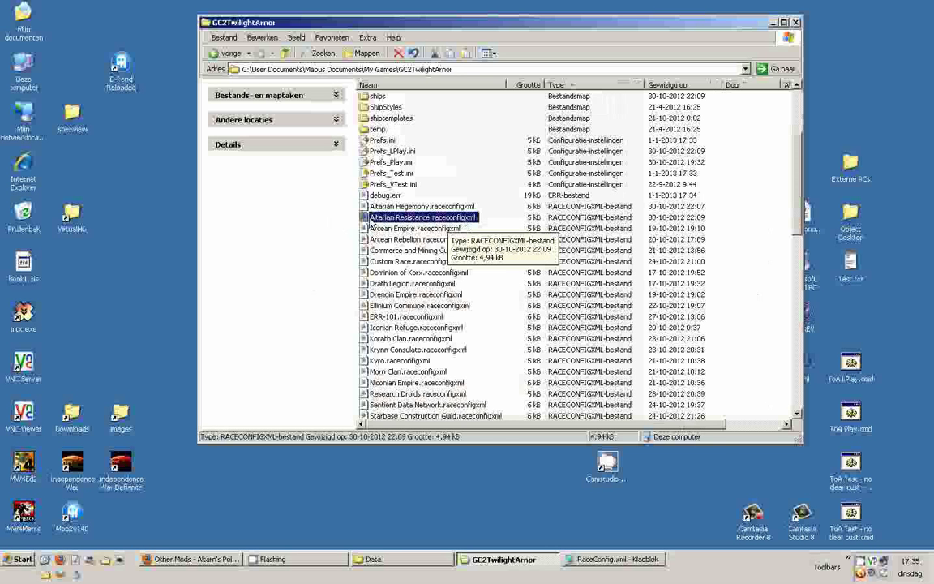
{"action": "right_click", "coordinate": [341, 217]}
{"action": "left_click", "coordinate": [365, 224]}
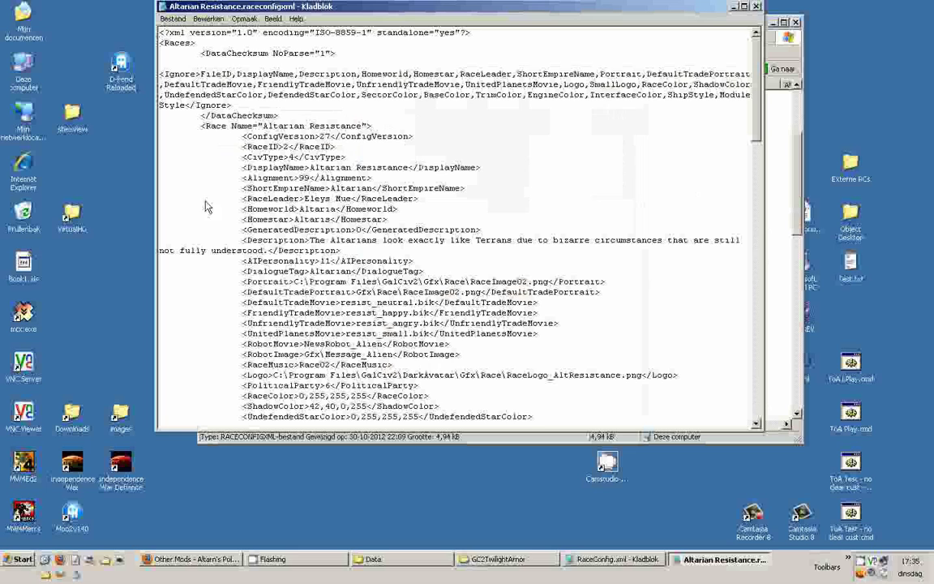
- Examine the race name, description, image paths, techs and abilities stored in the Altarian Resistance file, and close it
{"action": "left_click_drag", "start_coordinate": [304, 219], "coordinate": [311, 242]}
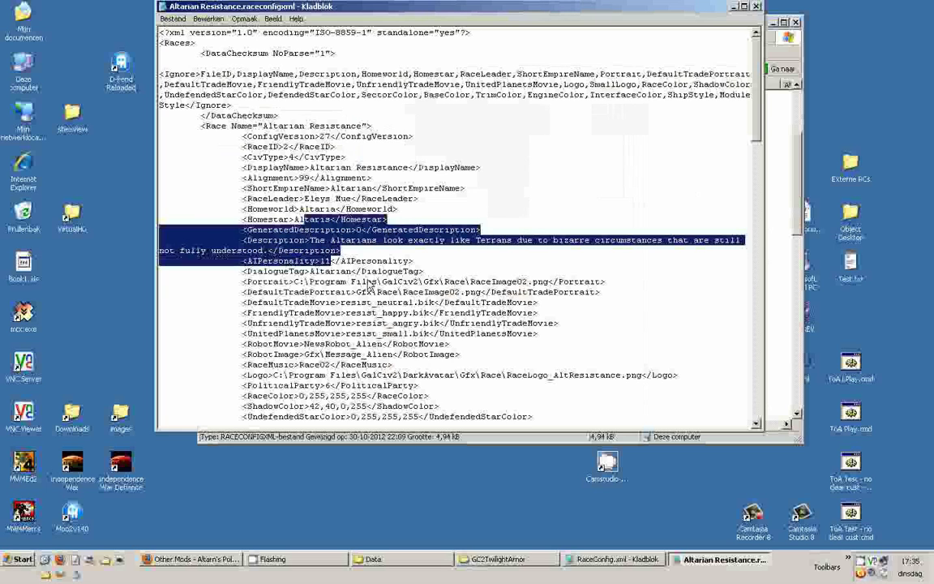
{"action": "left_click", "coordinate": [375, 260]}
{"action": "scroll", "coordinate": [388, 215], "scroll_direction": "down", "scroll_amount": 8}
{"action": "scroll", "coordinate": [388, 209], "scroll_direction": "down", "scroll_amount": 5}
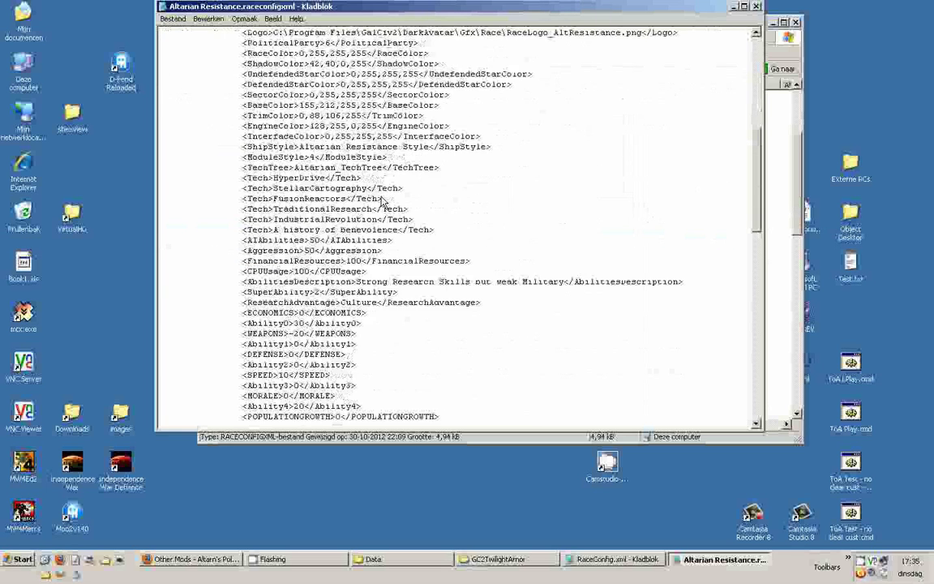
{"action": "scroll", "coordinate": [308, 154], "scroll_direction": "up", "scroll_amount": 7}
{"action": "scroll", "coordinate": [307, 154], "scroll_direction": "up", "scroll_amount": 6}
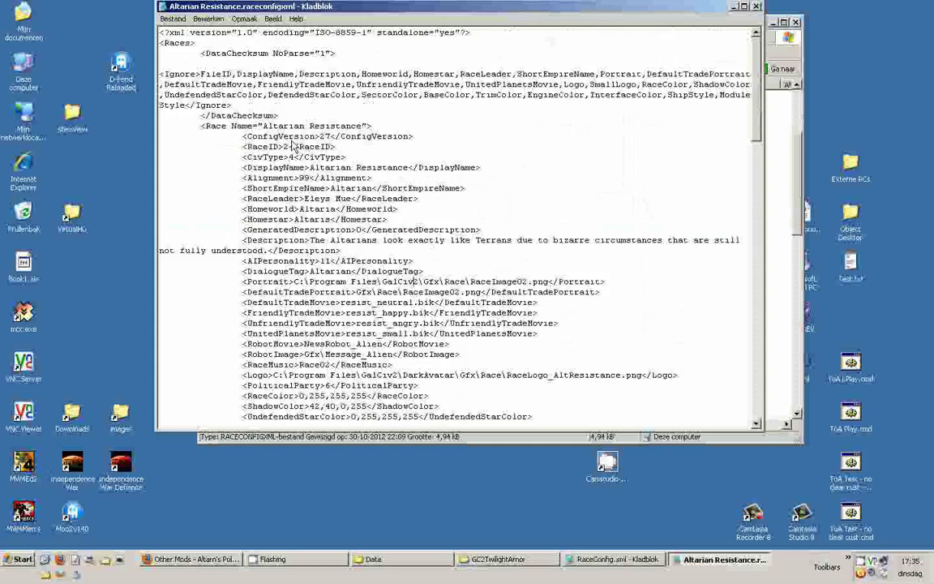
{"action": "left_click_drag", "start_coordinate": [162, 43], "coordinate": [594, 350]}
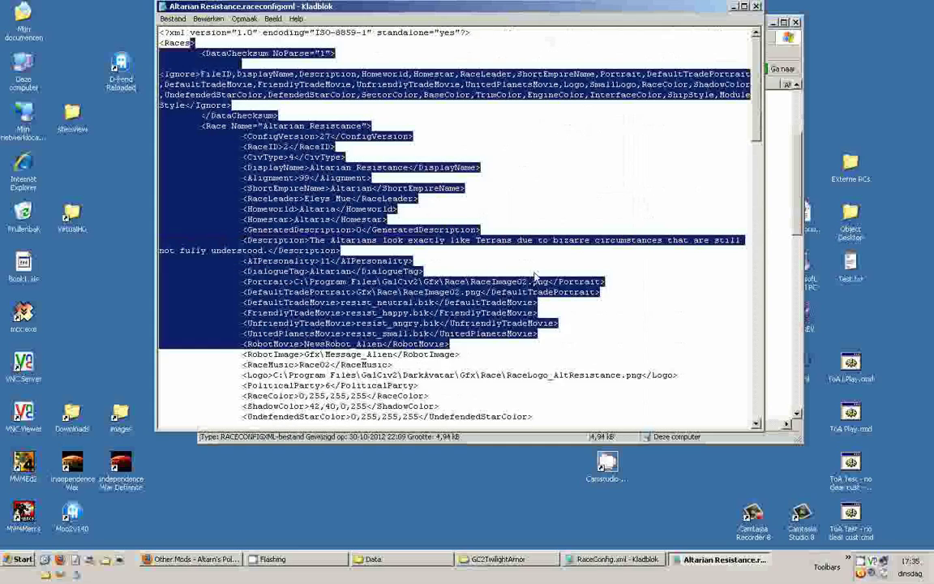
{"action": "scroll", "coordinate": [532, 282], "scroll_direction": "down", "scroll_amount": 10}
{"action": "scroll", "coordinate": [521, 341], "scroll_direction": "up", "scroll_amount": 6}
{"action": "scroll", "coordinate": [521, 341], "scroll_direction": "up", "scroll_amount": 4}
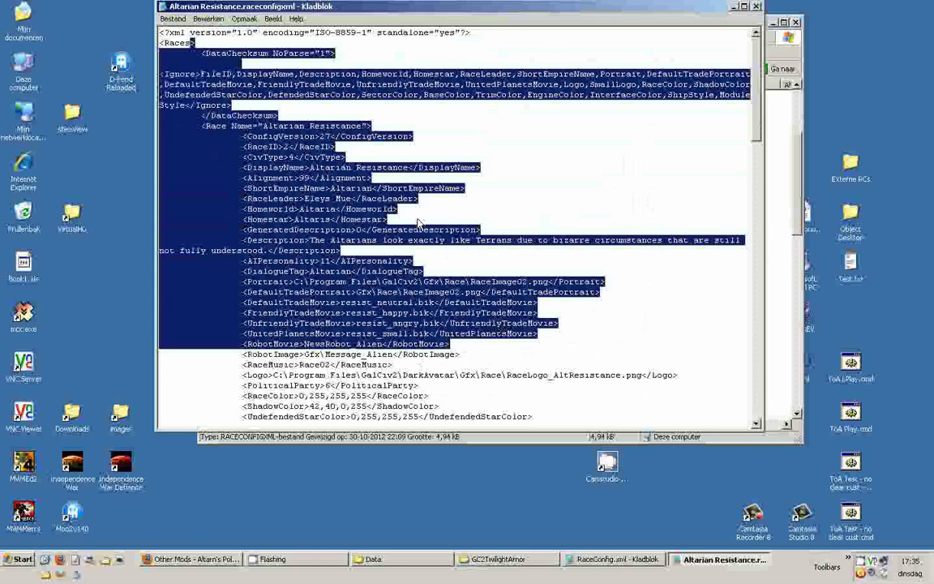
{"action": "left_click", "coordinate": [235, 114]}
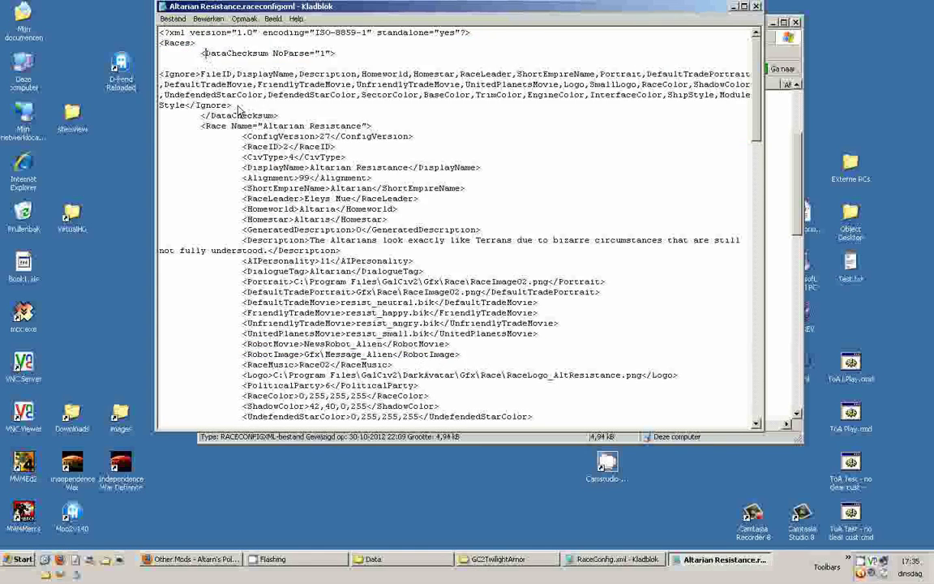
{"action": "scroll", "coordinate": [263, 255], "scroll_direction": "down", "scroll_amount": 1}
{"action": "scroll", "coordinate": [275, 267], "scroll_direction": "up", "scroll_amount": 1}
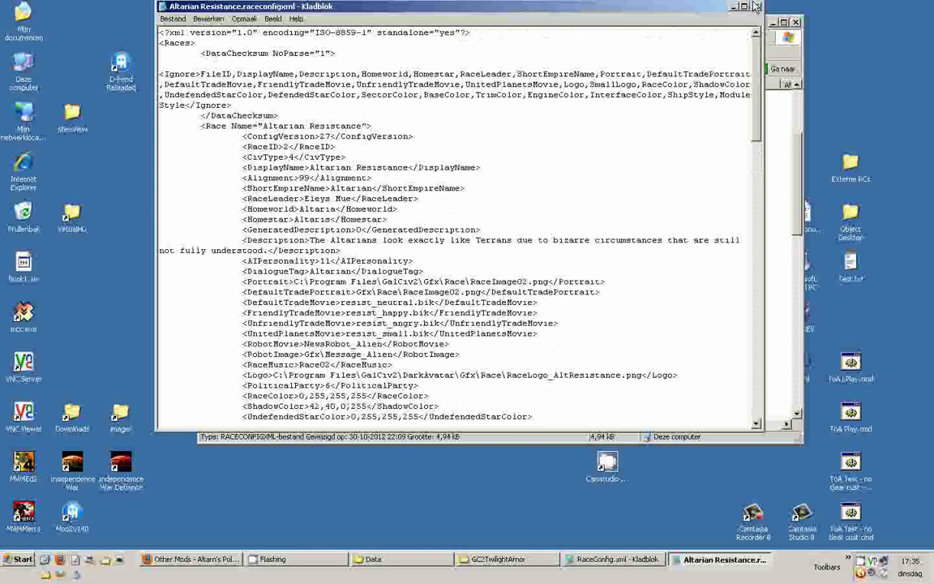
{"action": "double_click", "coordinate": [681, 7]}
{"action": "left_click", "coordinate": [927, 5]}
- Select all the raceconfigxml files in the GC2TwilightArnor folder, from Altarian Hegemony to YouTube Demo
{"action": "key", "text": "Up"}
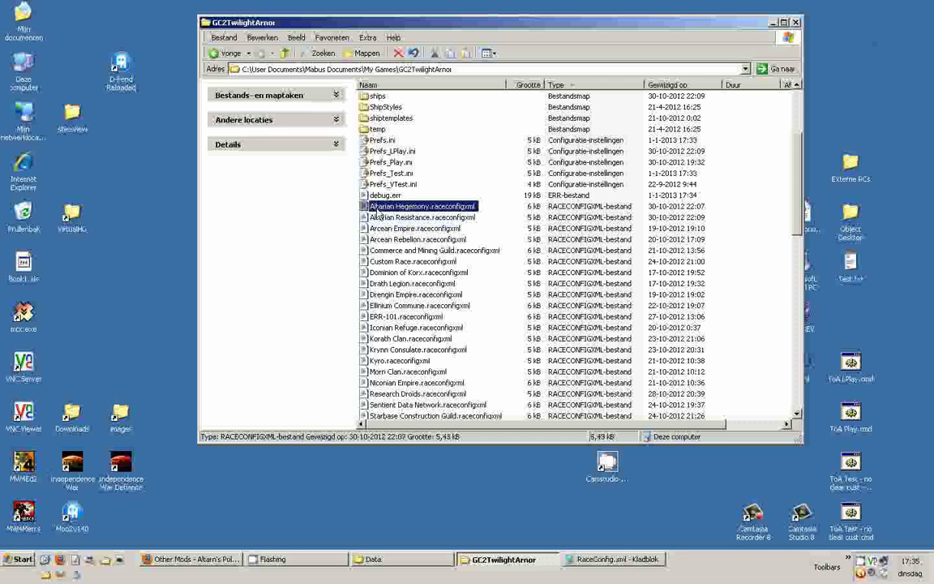
{"action": "scroll", "coordinate": [454, 292], "scroll_direction": "down", "scroll_amount": 5}
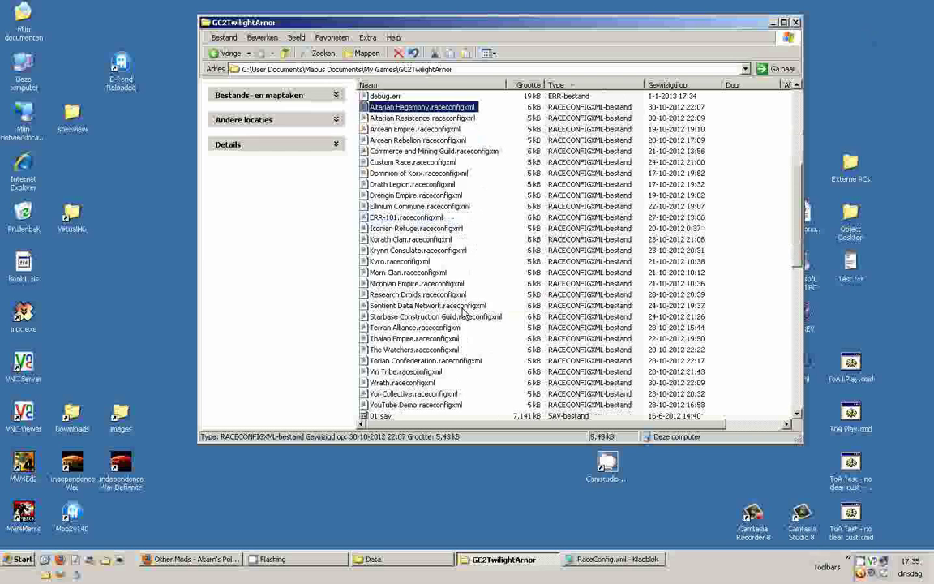
{"action": "left_click", "coordinate": [421, 339], "text": "shift"}
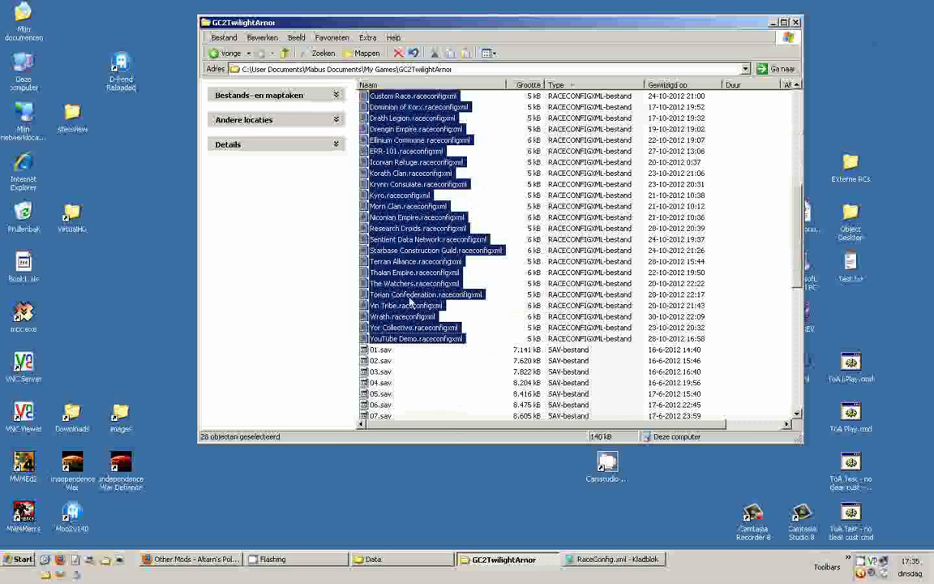
{"action": "scroll", "coordinate": [410, 301], "scroll_direction": "up", "scroll_amount": 10}
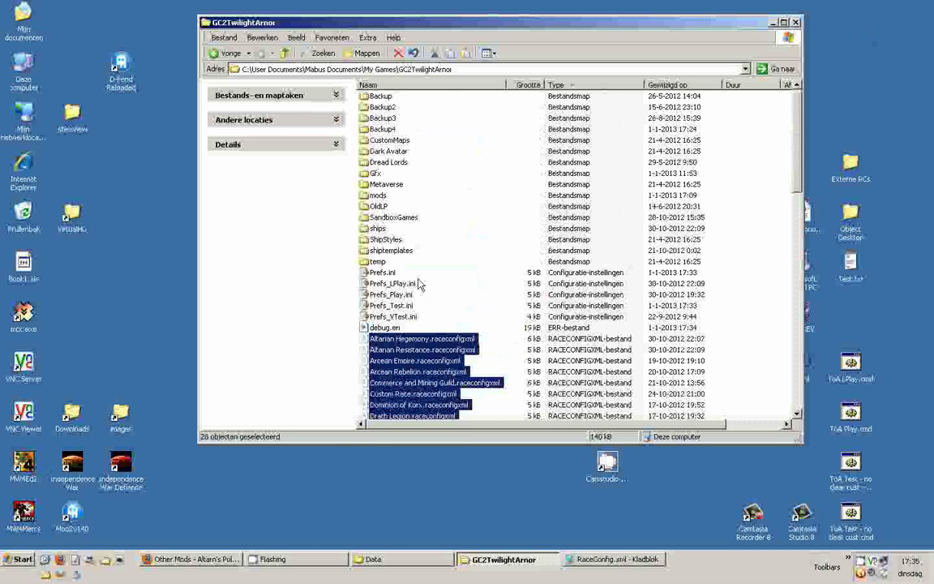
- Move the selected raceconfigxml files into the Backup4 folder and return to GC2TwilightArnor to check its remaining files
{"action": "double_click", "coordinate": [377, 128]}
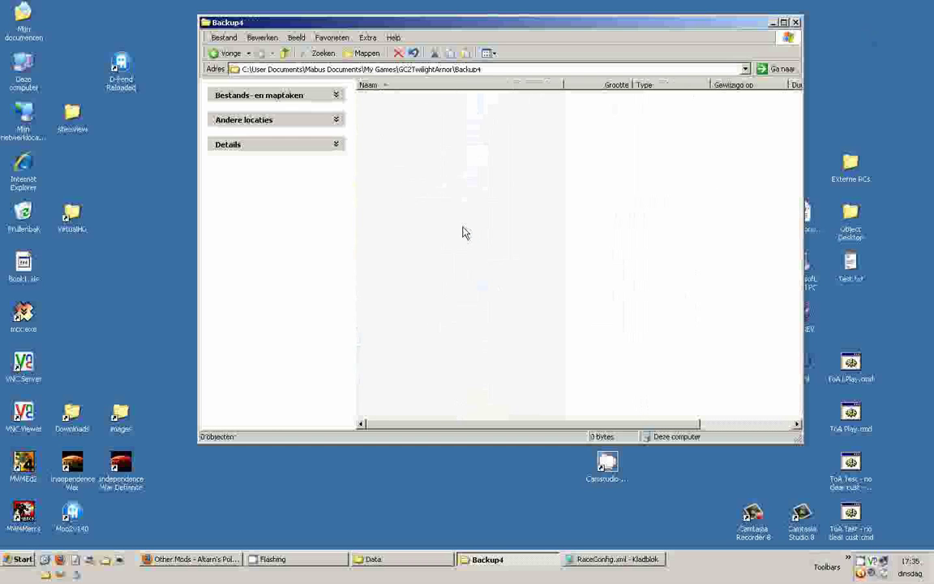
{"action": "key", "text": "ctrl+v"}
{"action": "left_click", "coordinate": [286, 52]}
{"action": "scroll", "coordinate": [445, 341], "scroll_direction": "down", "scroll_amount": 10}
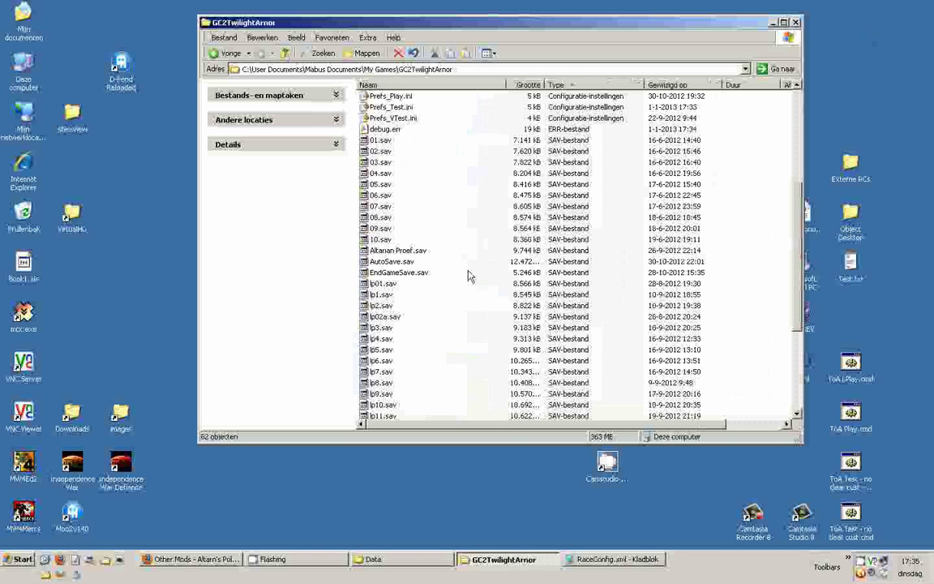
{"action": "scroll", "coordinate": [434, 403], "scroll_direction": "up", "scroll_amount": 4}
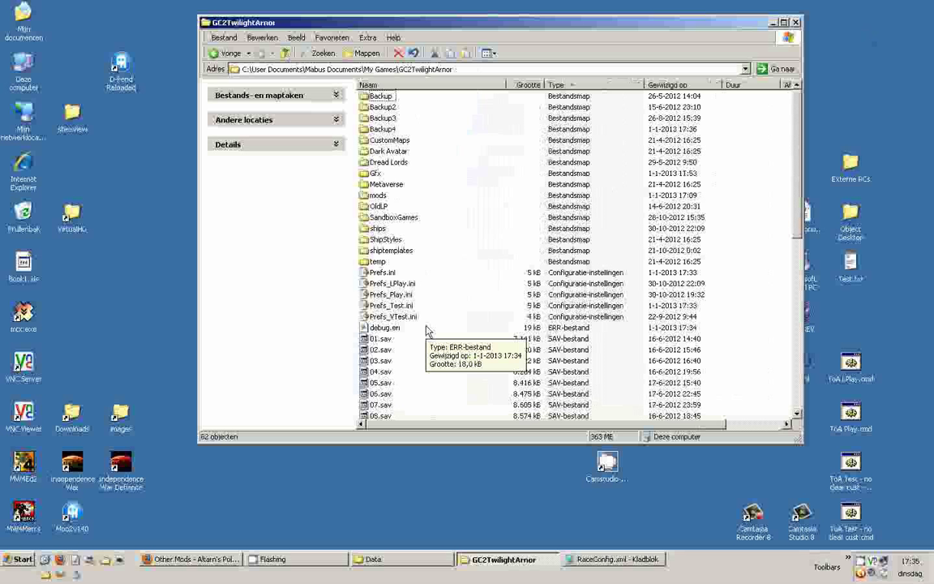
{"action": "scroll", "coordinate": [427, 331], "scroll_direction": "down", "scroll_amount": 5}
{"action": "scroll", "coordinate": [427, 330], "scroll_direction": "up", "scroll_amount": 5}
- Move all the raceconfigxml files from Backup4 back into the GC2TwilightArnor folder
{"action": "double_click", "coordinate": [379, 129]}
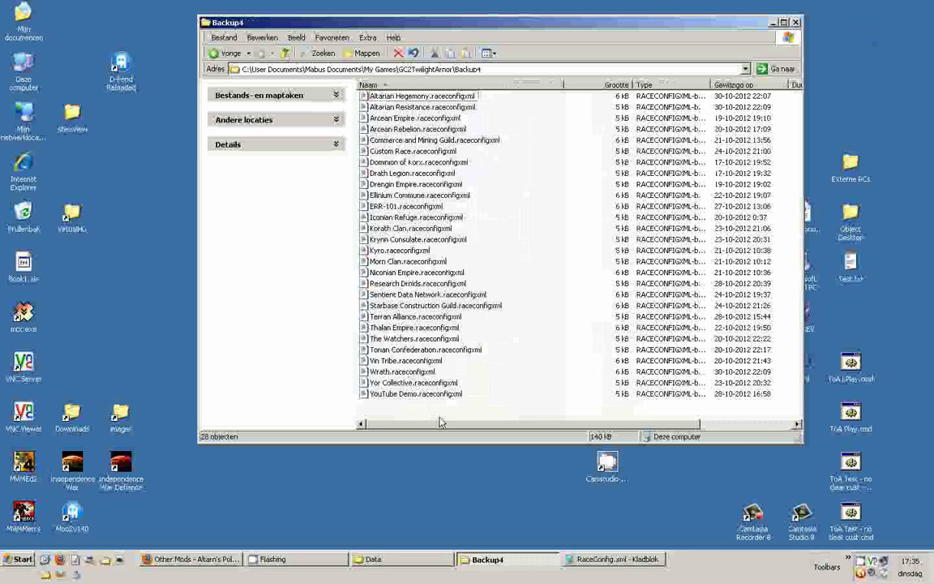
{"action": "left_click_drag", "start_coordinate": [442, 406], "coordinate": [324, 81]}
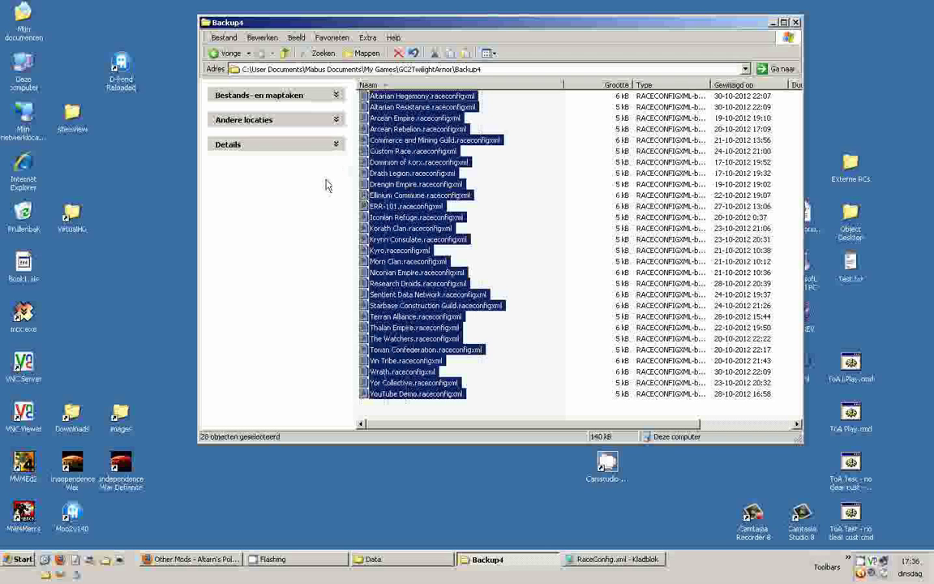
{"action": "left_click", "coordinate": [285, 53]}
{"action": "scroll", "coordinate": [479, 260], "scroll_direction": "down", "scroll_amount": 10}
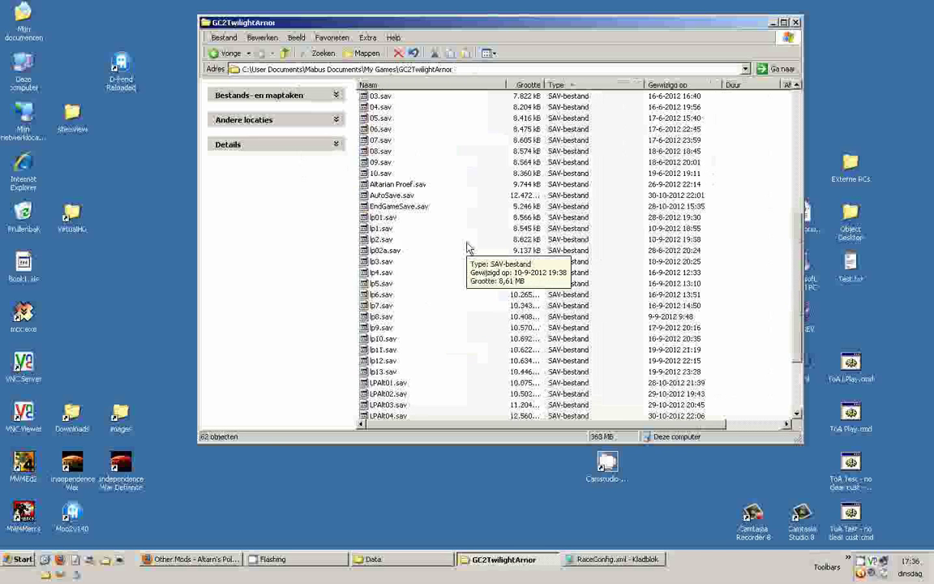
{"action": "key", "text": "ctrl+v"}
{"action": "scroll", "coordinate": [468, 259], "scroll_direction": "down", "scroll_amount": 12}
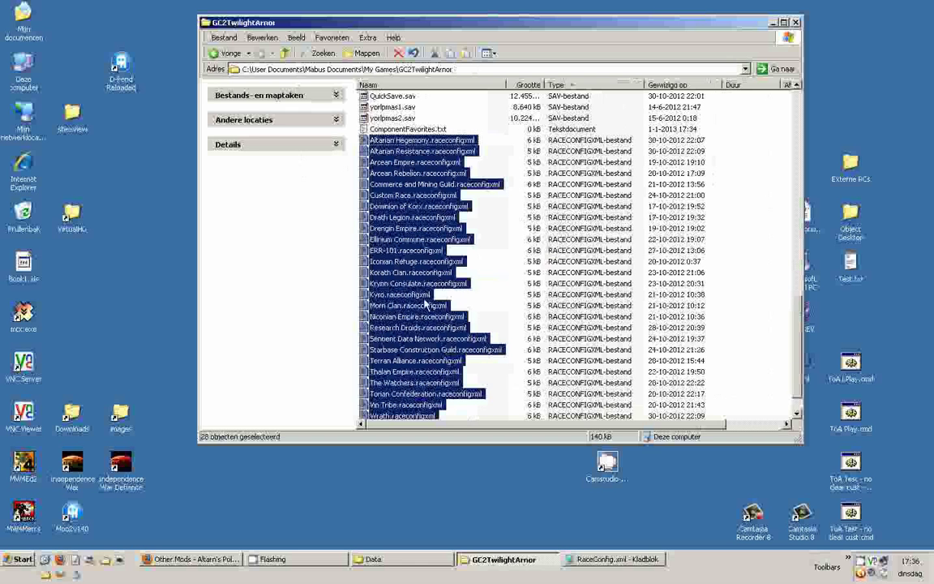
- Clear the raceconfigxml file selection, and close the GC2TwilightArnor folder and RaceConfig.xml
{"action": "left_click", "coordinate": [187, 559]}
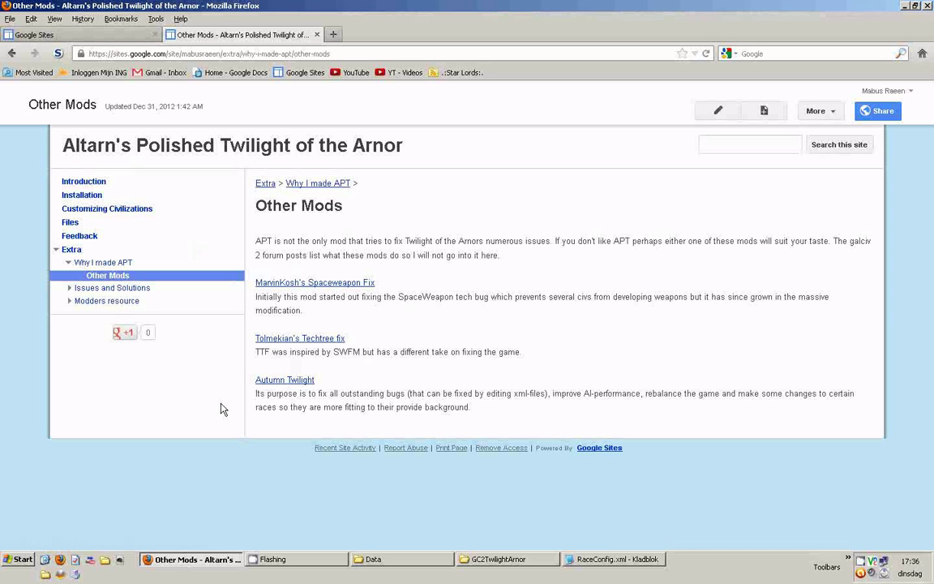
{"action": "left_click", "coordinate": [498, 559]}
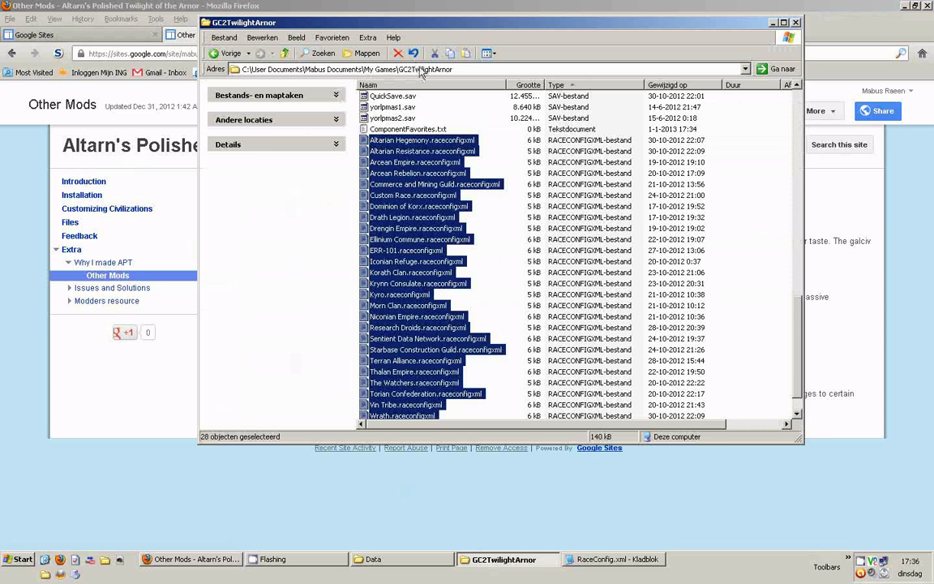
{"action": "left_click", "coordinate": [422, 151]}
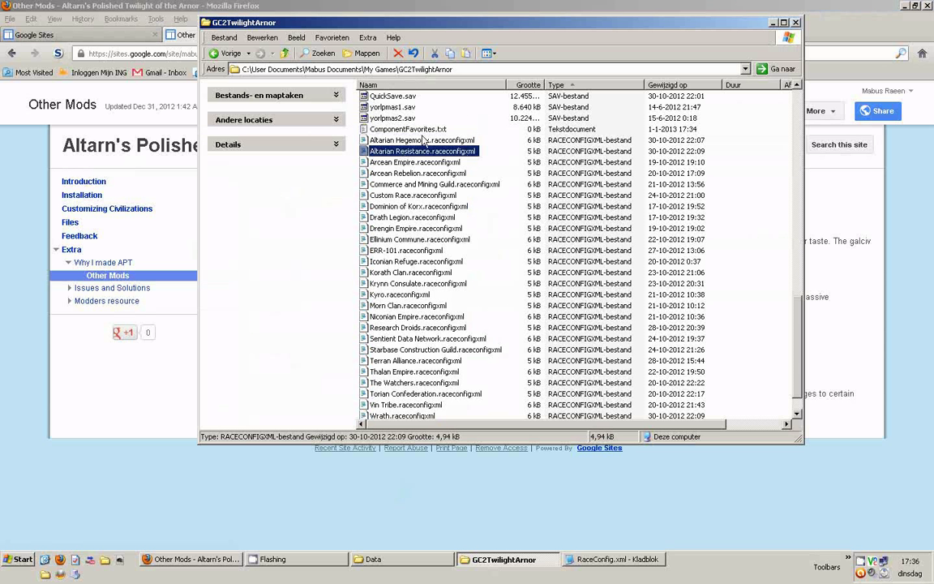
{"action": "left_click", "coordinate": [456, 253]}
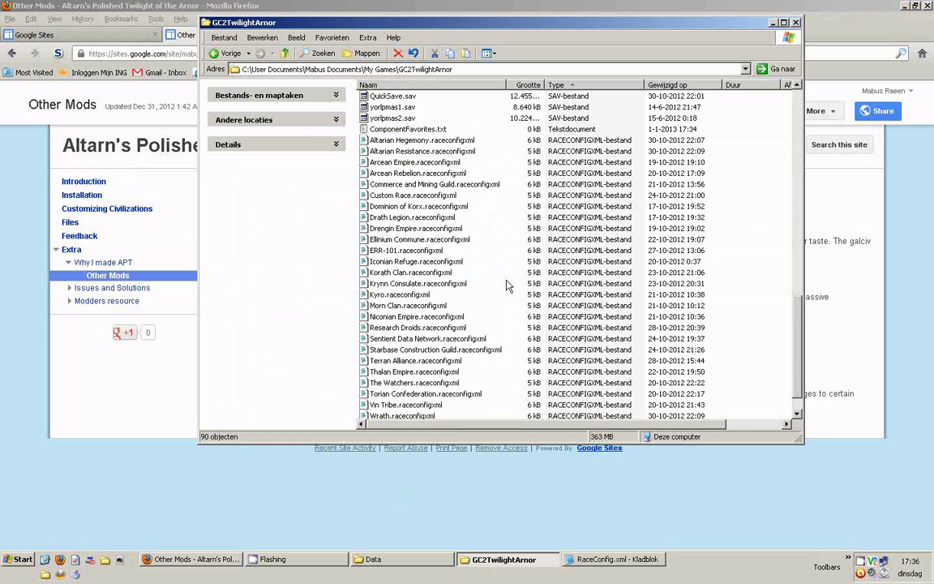
{"action": "scroll", "coordinate": [479, 283], "scroll_direction": "down", "scroll_amount": 1}
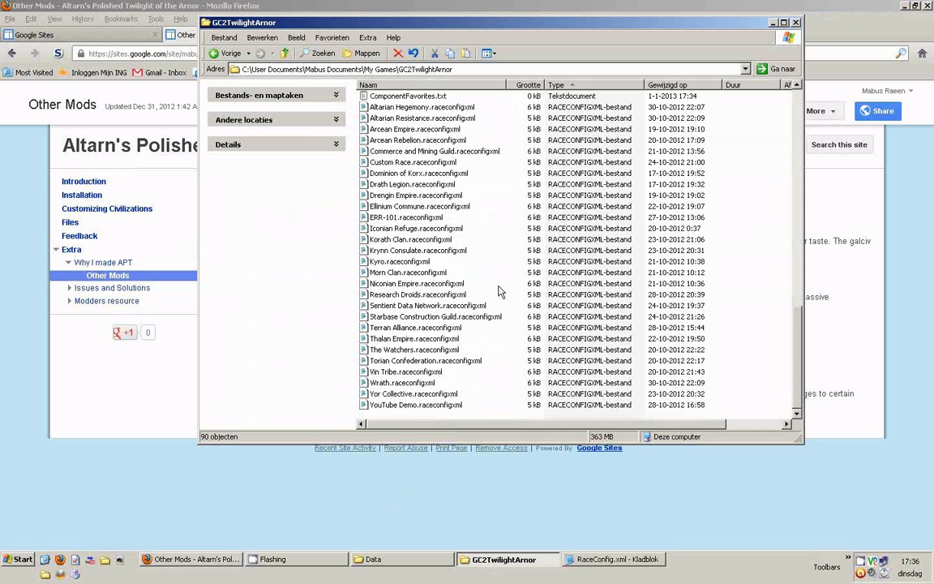
{"action": "left_click", "coordinate": [796, 23]}
{"action": "left_click", "coordinate": [502, 558]}
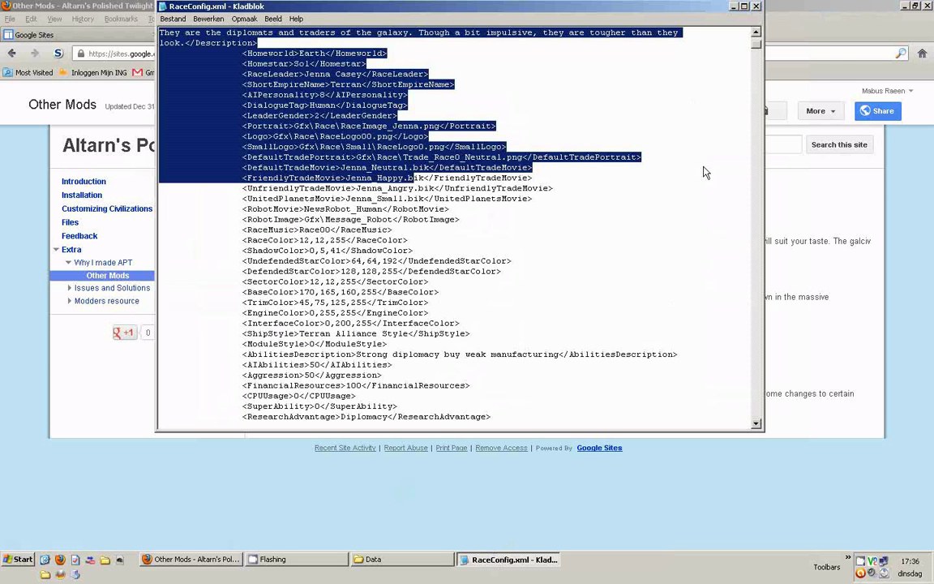
{"action": "left_click", "coordinate": [755, 6]}
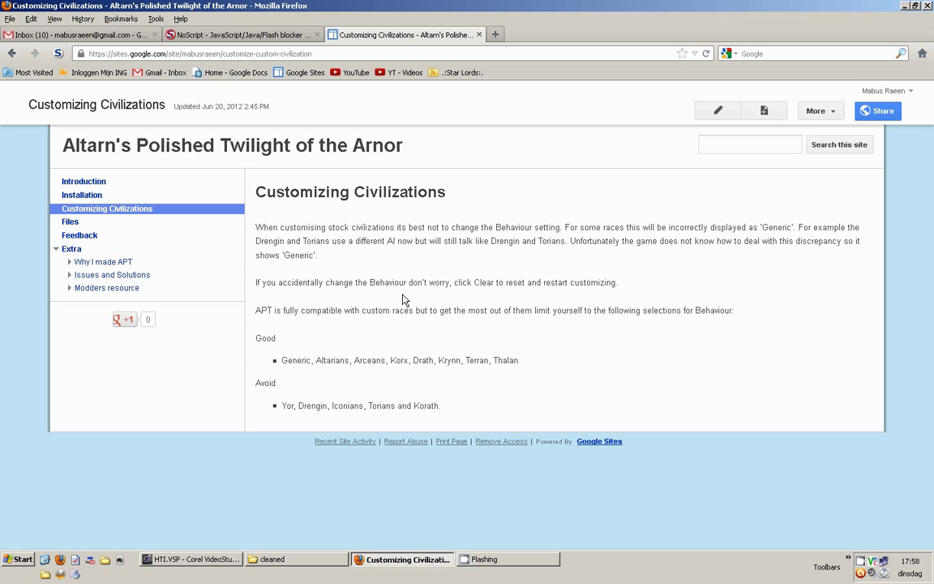
- Launch the game with the ToA Test - no clear cust.cmd script and continue to opponent selection with the YouTube Demo civilization
{"action": "left_click", "coordinate": [904, 7]}
{"action": "double_click", "coordinate": [851, 513]}
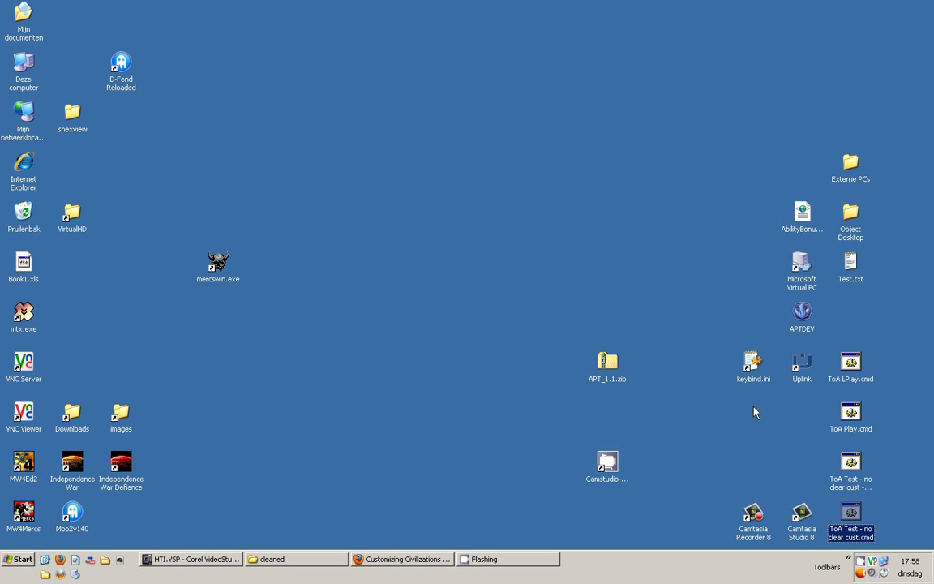
{"action": "left_click", "coordinate": [395, 559]}
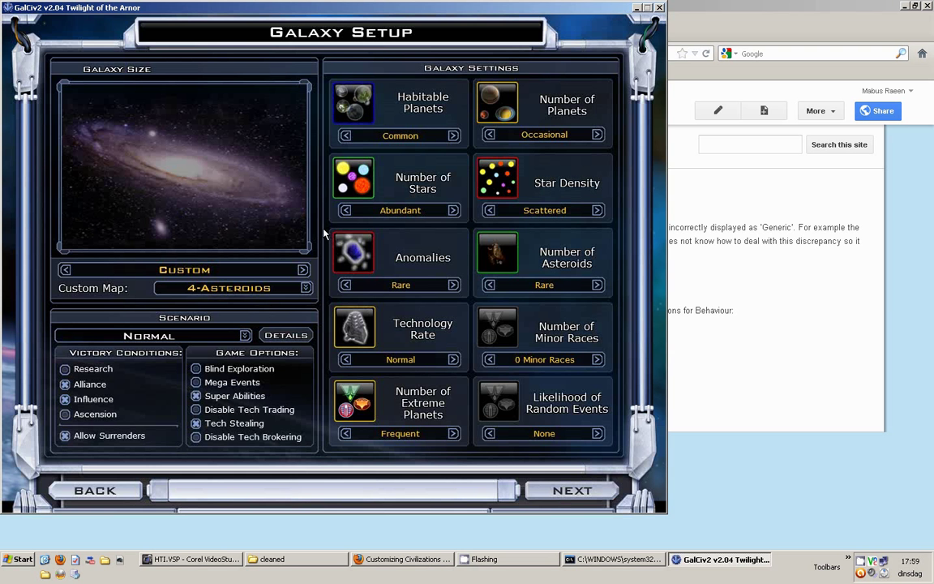
{"action": "left_click", "coordinate": [548, 484]}
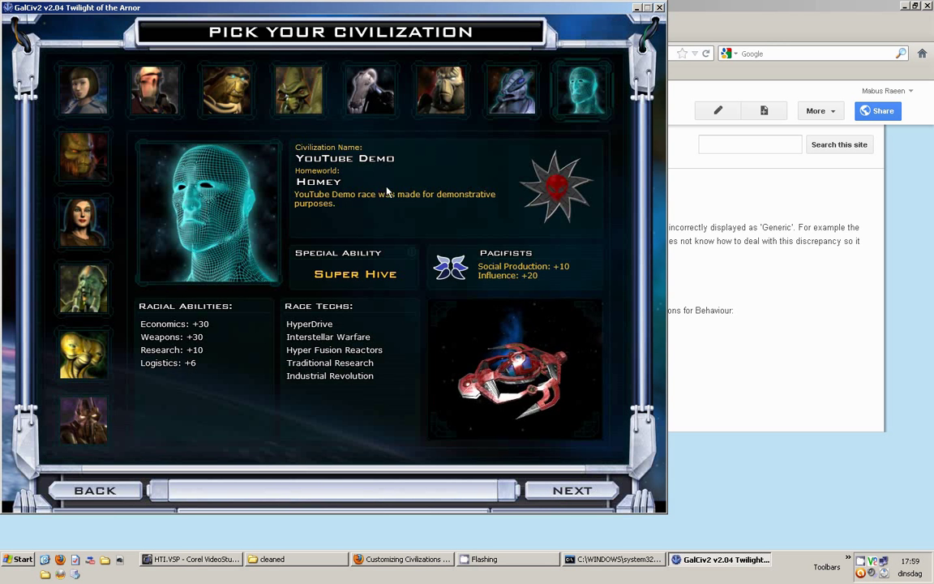
{"action": "left_click", "coordinate": [548, 484]}
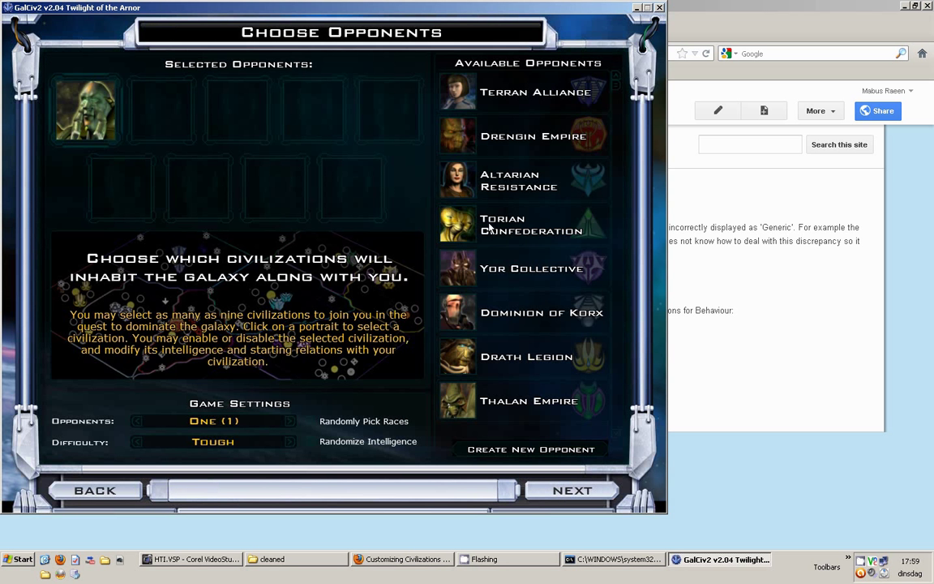
- Open the Altarian Resistance opponent's personality settings and compare its race behavior with the advice on the Customizing Civilizations page
{"action": "left_click", "coordinate": [489, 228]}
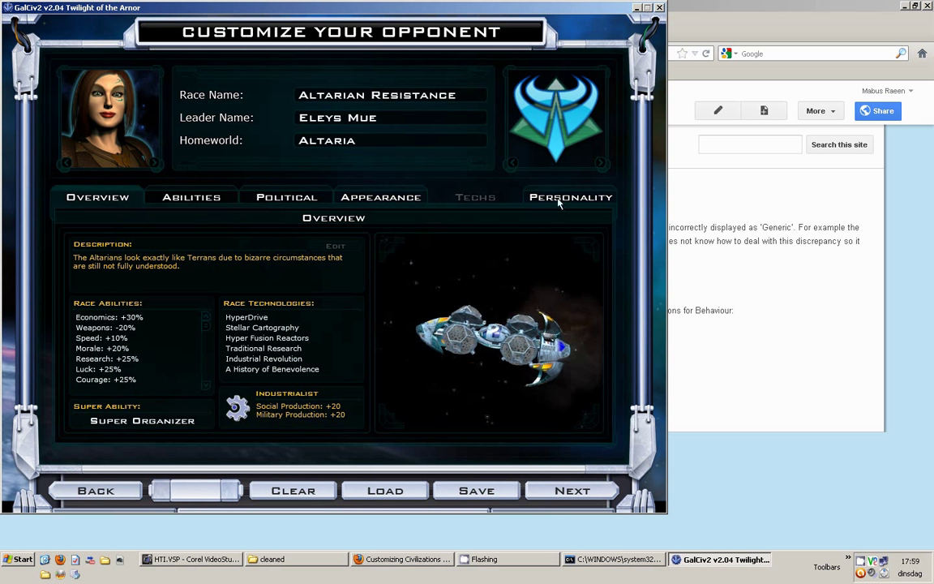
{"action": "left_click", "coordinate": [580, 199]}
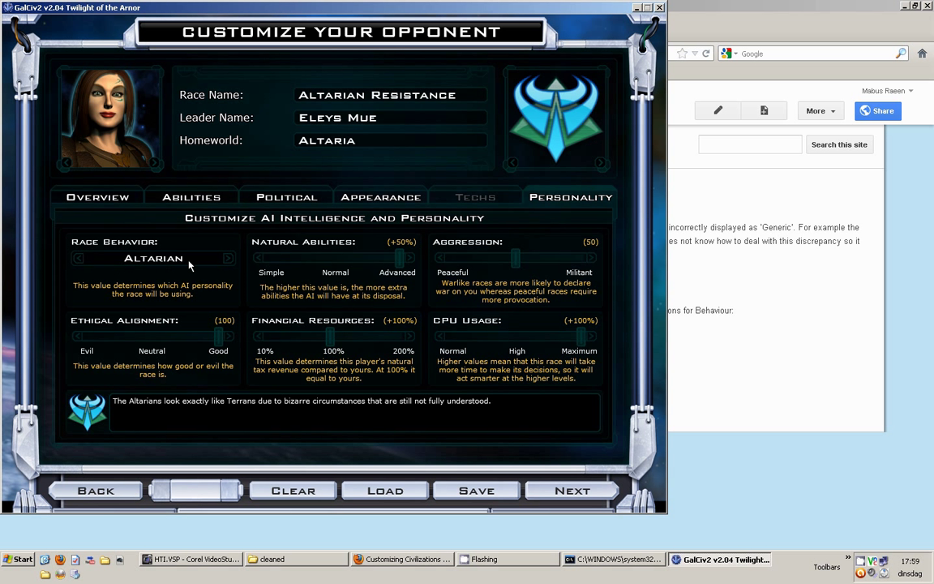
{"action": "left_click", "coordinate": [715, 323]}
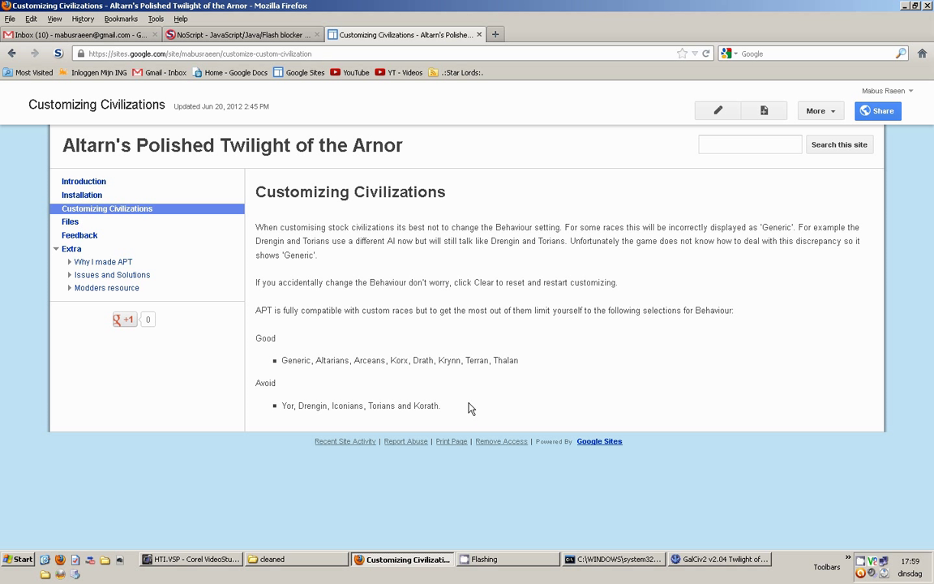
{"action": "left_click", "coordinate": [720, 559]}
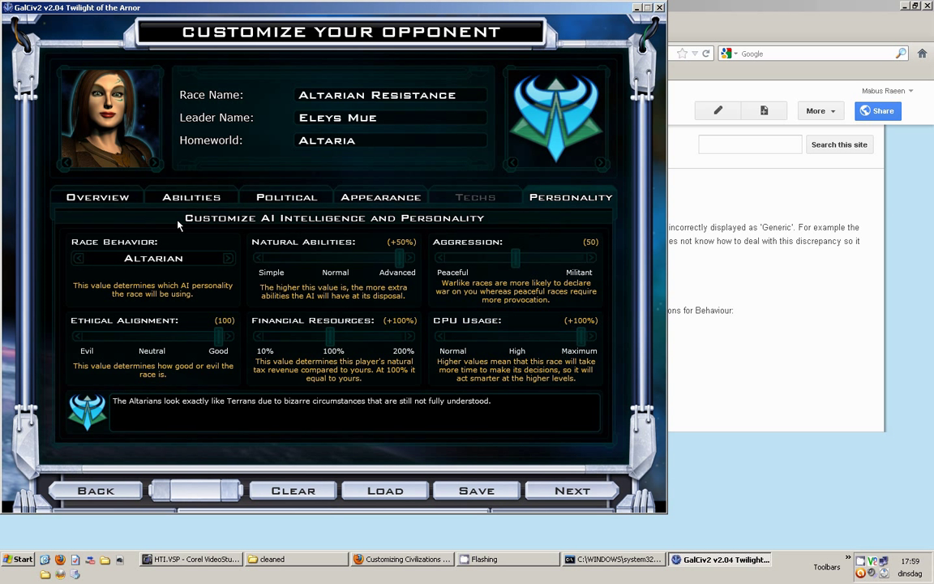
- Return to opponent selection and open the Torian Confederation's personality settings to inspect its race behavior
{"action": "left_click", "coordinate": [96, 489]}
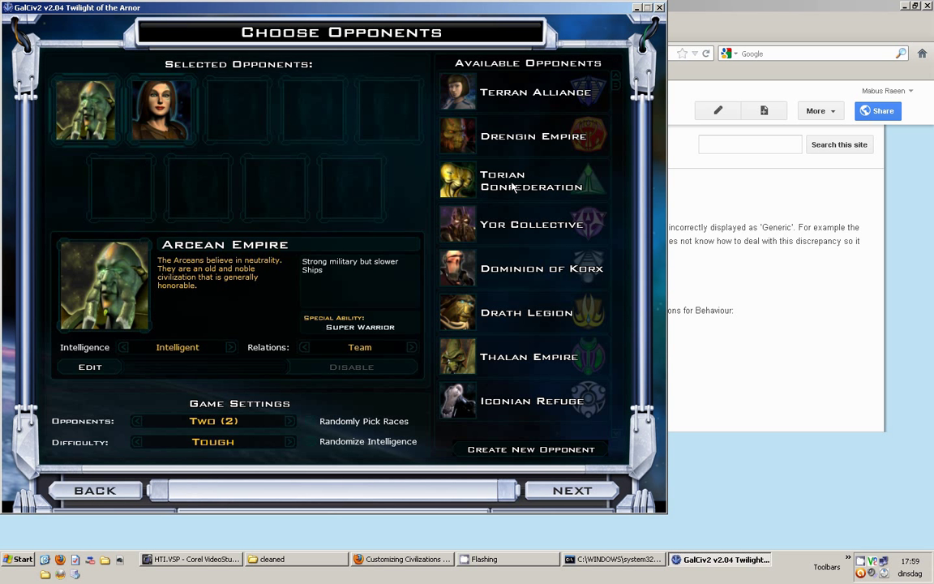
{"action": "left_click", "coordinate": [460, 167]}
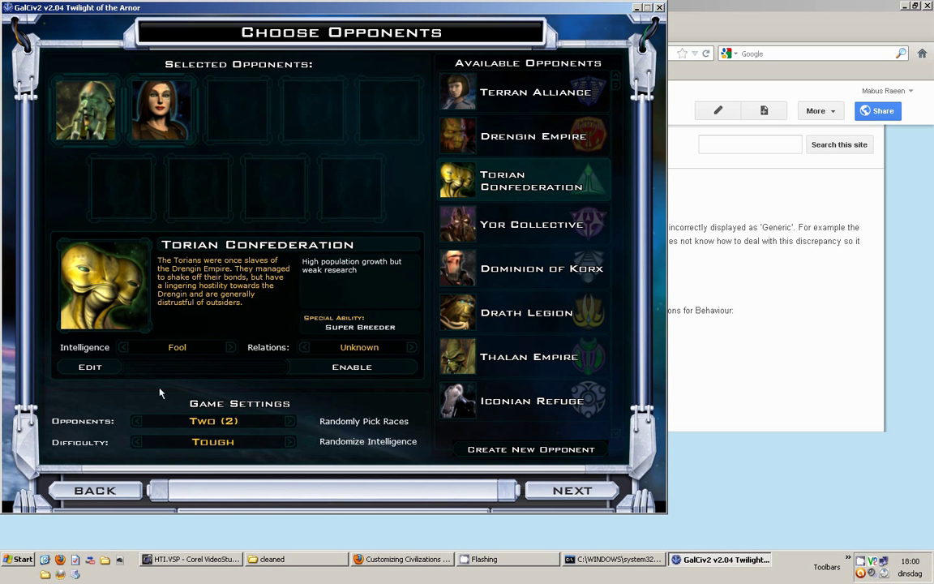
{"action": "left_click", "coordinate": [90, 366]}
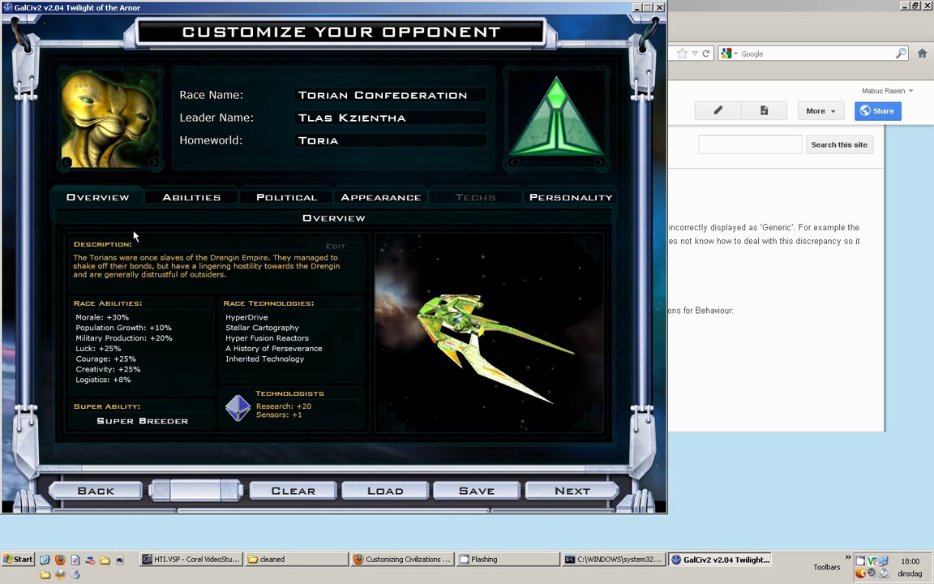
{"action": "left_click", "coordinate": [571, 197]}
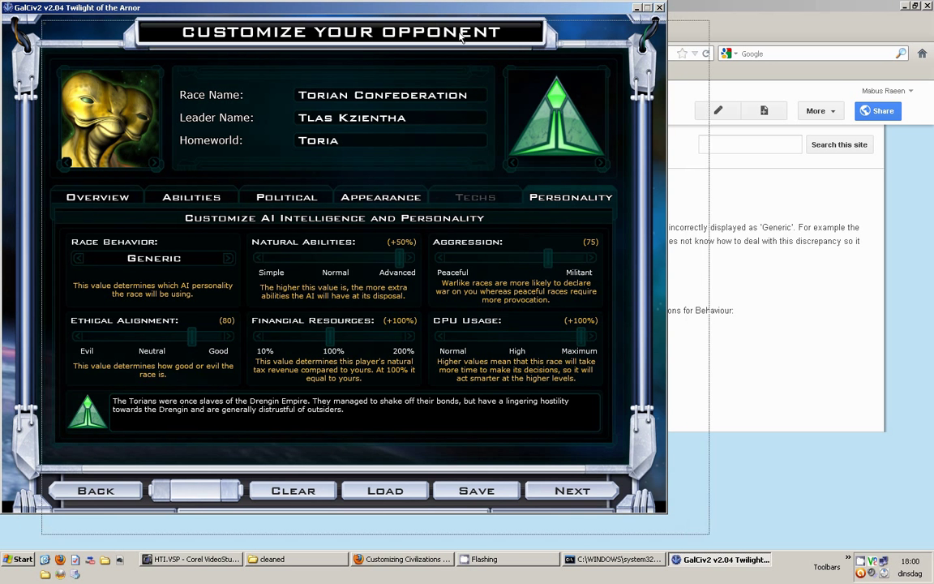
- Shift the game window slightly, return to opponent selection and quit the game
{"action": "left_click_drag", "start_coordinate": [421, 15], "coordinate": [467, 38]}
{"action": "left_click", "coordinate": [142, 514]}
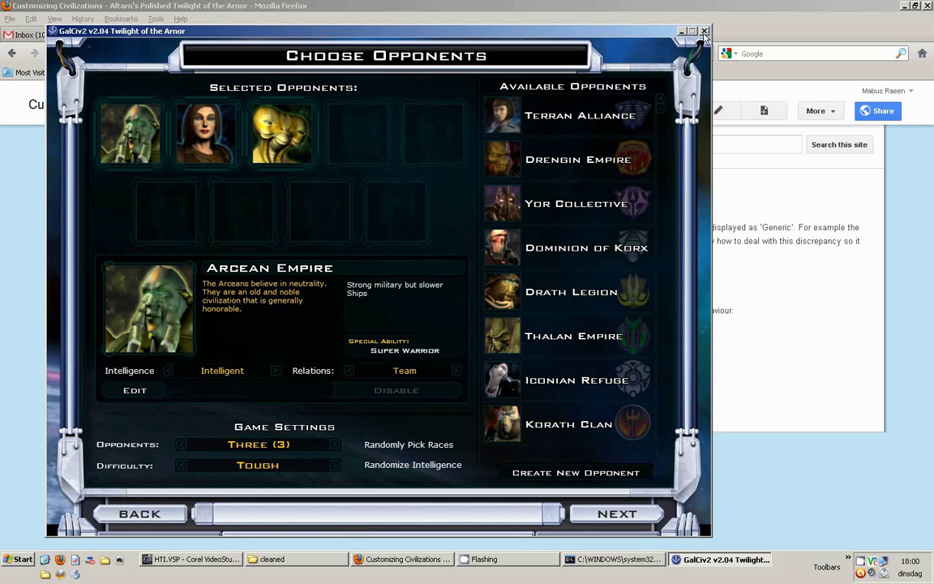
{"action": "key", "text": "alt+F4"}
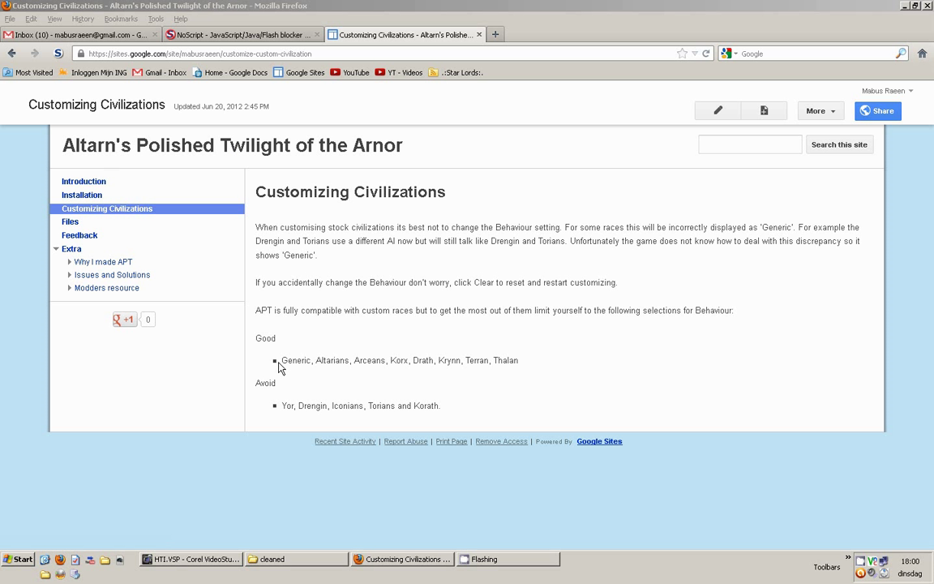
- Highlight the Good behaviour selections for custom races on the Customizing Civilizations page, and clear the highlight
{"action": "left_click_drag", "start_coordinate": [281, 360], "coordinate": [519, 367]}
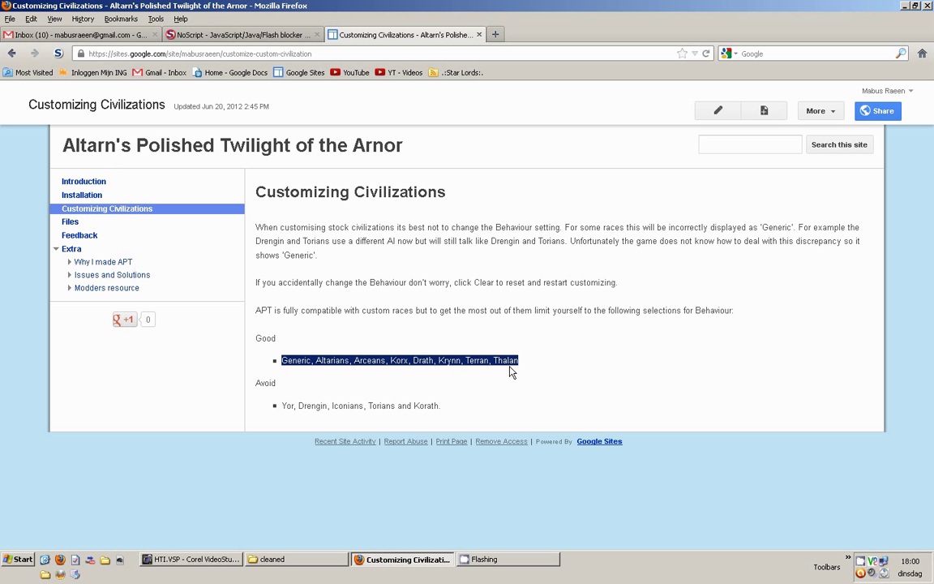
{"action": "left_click", "coordinate": [481, 311]}
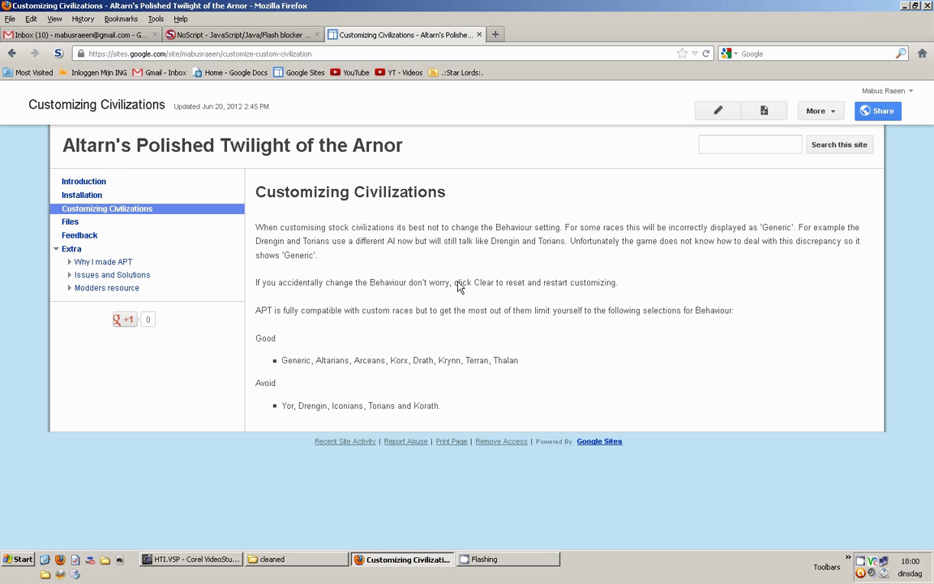